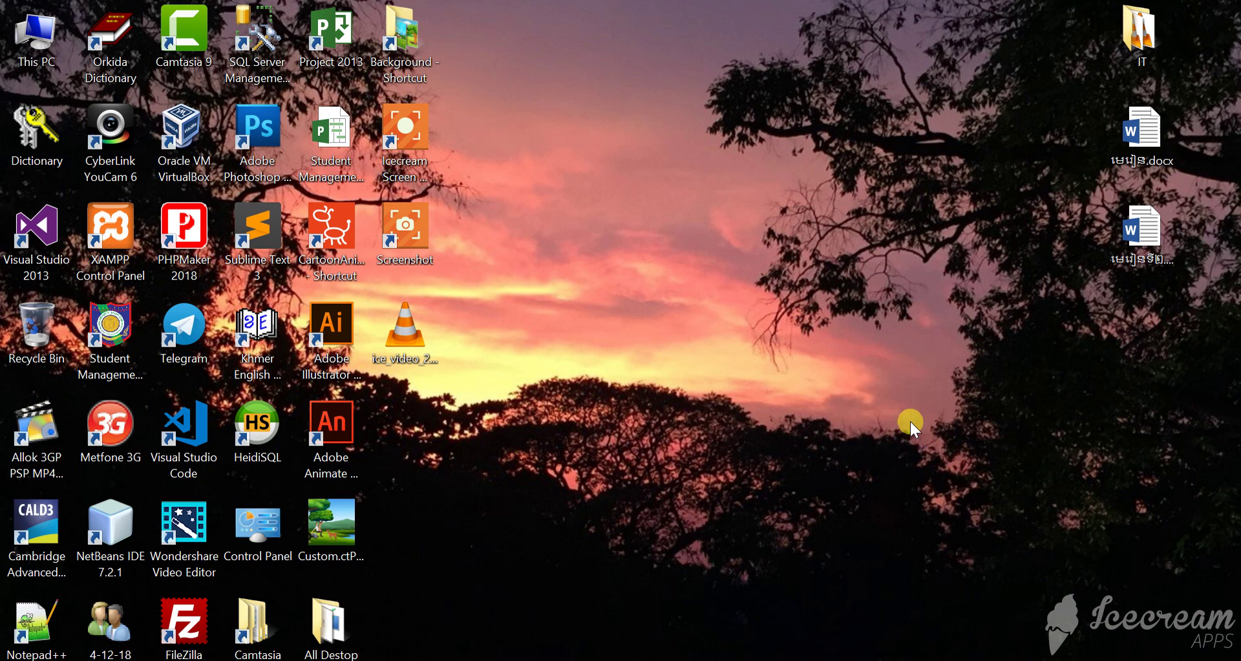
Refresh the Windows desktop and open the Khmer Word document saved on it.
{"action": "right_click", "coordinate": [817, 402]}
{"action": "left_click", "coordinate": [828, 422]}
{"action": "right_click", "coordinate": [1138, 227]}
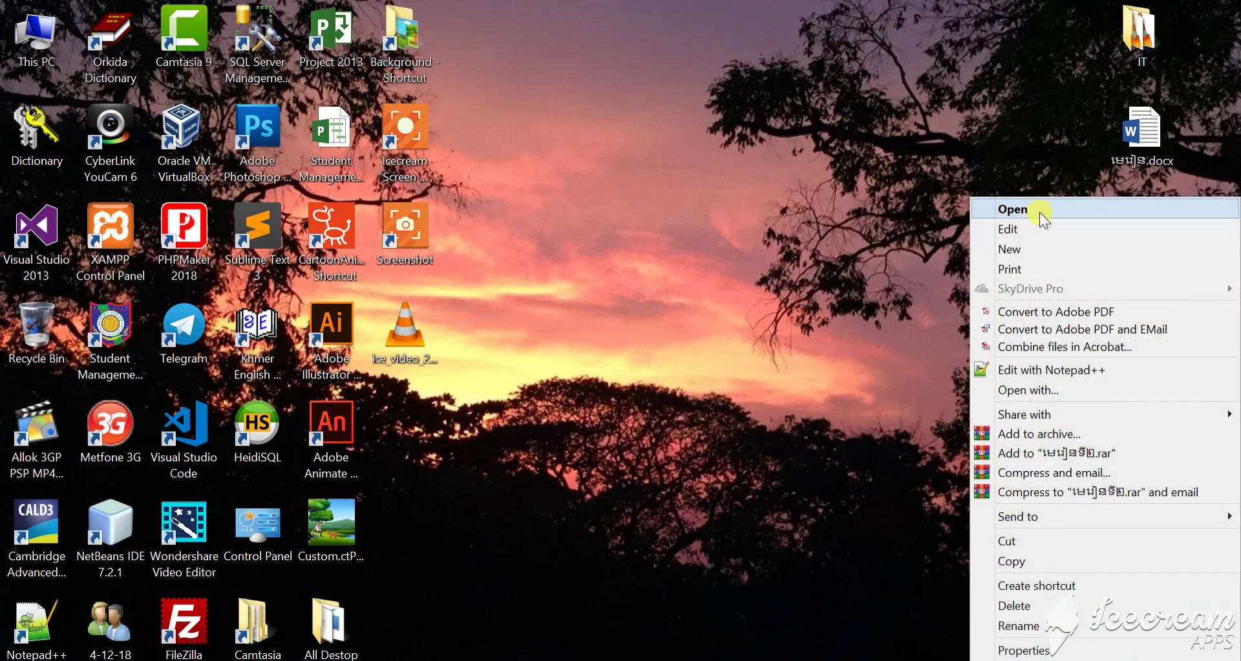
{"action": "left_click", "coordinate": [1029, 222]}
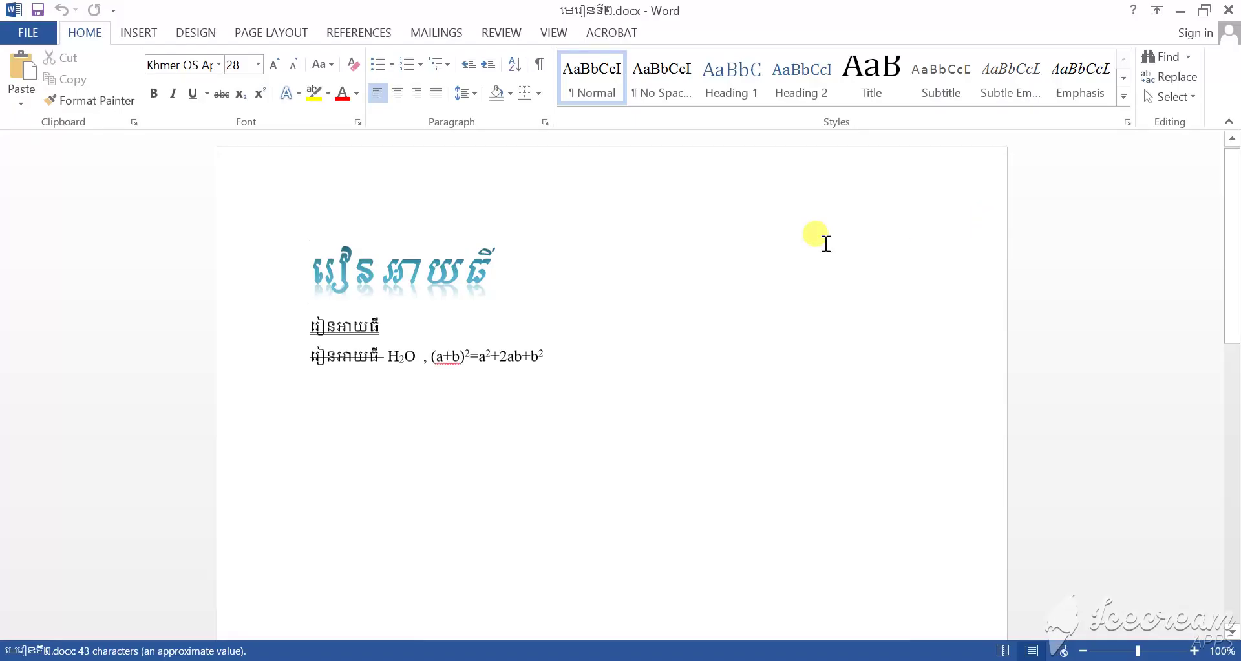
Select the large Khmer title and give it a dark text outline.
{"action": "mouse_move", "coordinate": [356, 265]}
{"action": "left_mouse_down"}
{"action": "mouse_move", "coordinate": [530, 265]}
{"action": "mouse_move", "coordinate": [289, 269]}
{"action": "left_mouse_up"}
{"action": "left_click", "coordinate": [388, 267]}
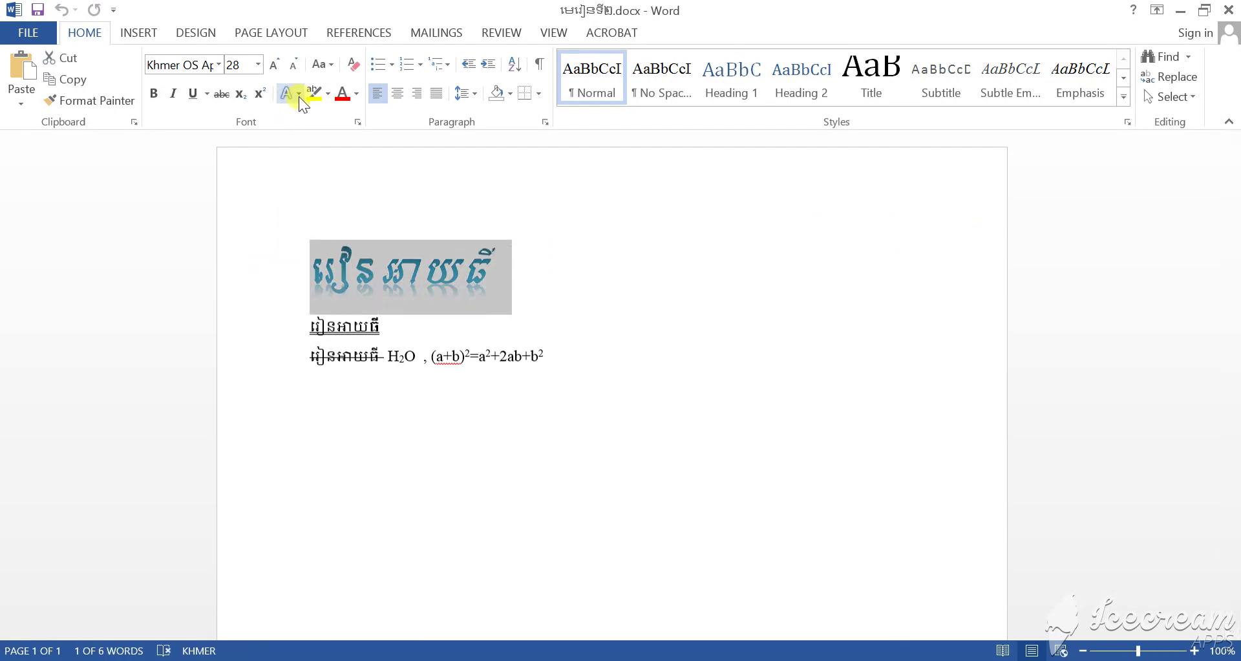
{"action": "left_click_drag", "start_coordinate": [517, 258], "coordinate": [313, 259]}
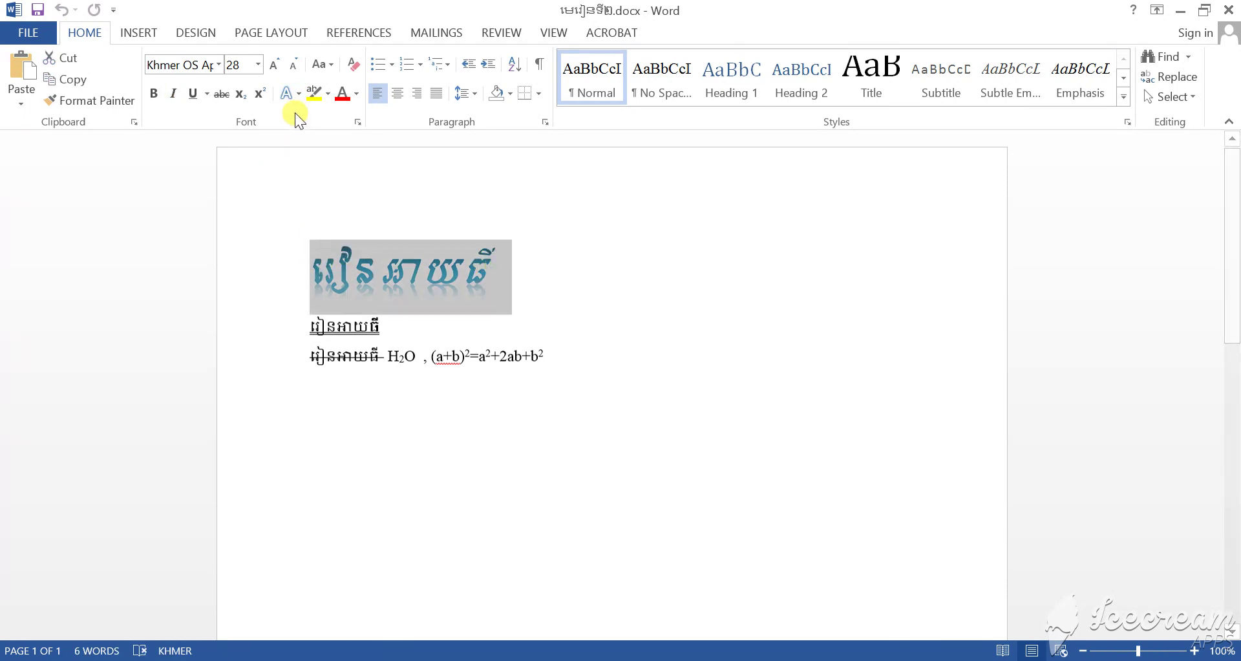
{"action": "left_click", "coordinate": [296, 95]}
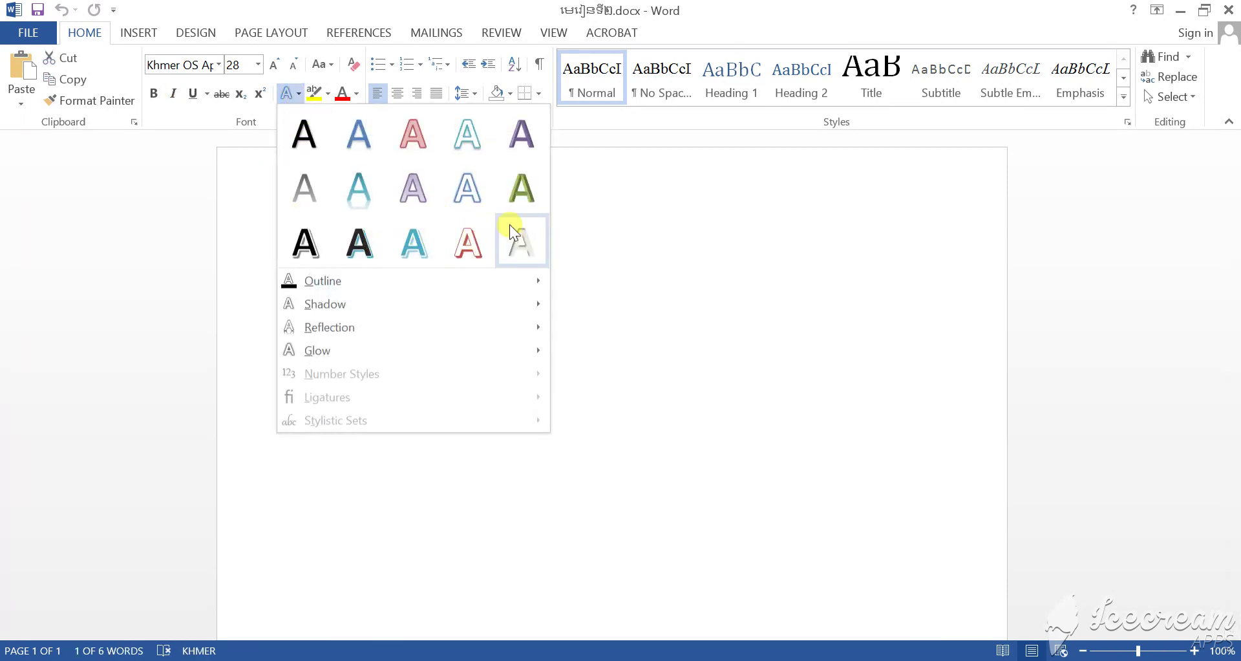
{"action": "mouse_move", "coordinate": [358, 274]}
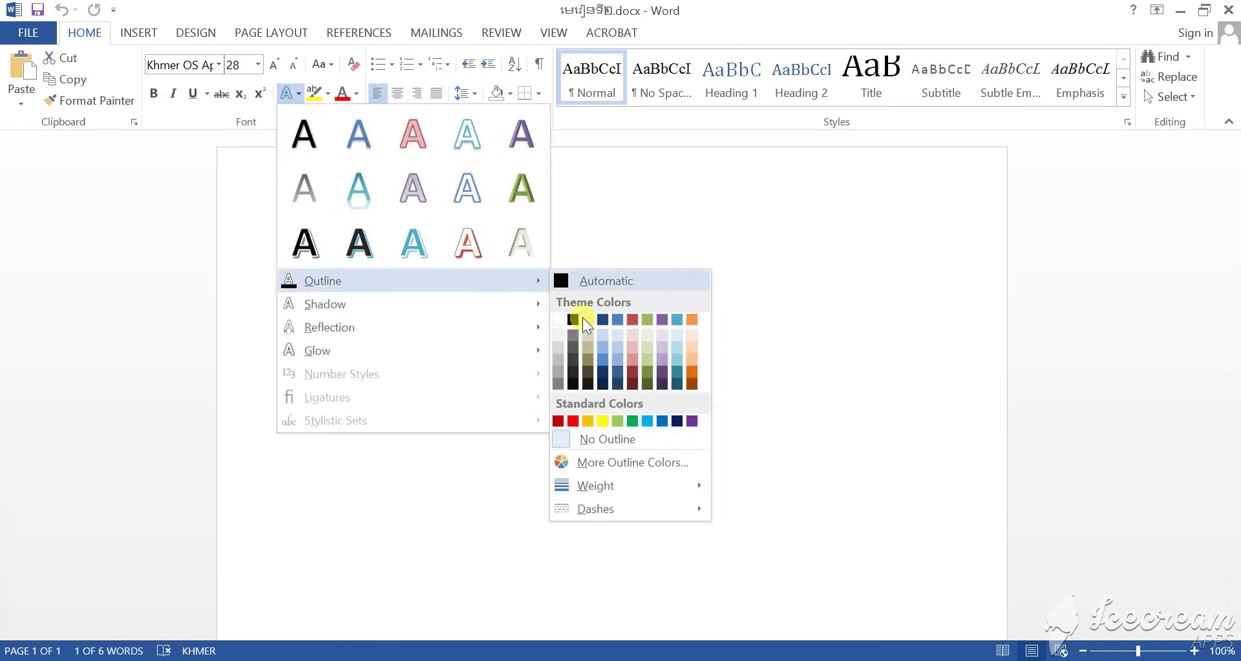
{"action": "left_click", "coordinate": [573, 349]}
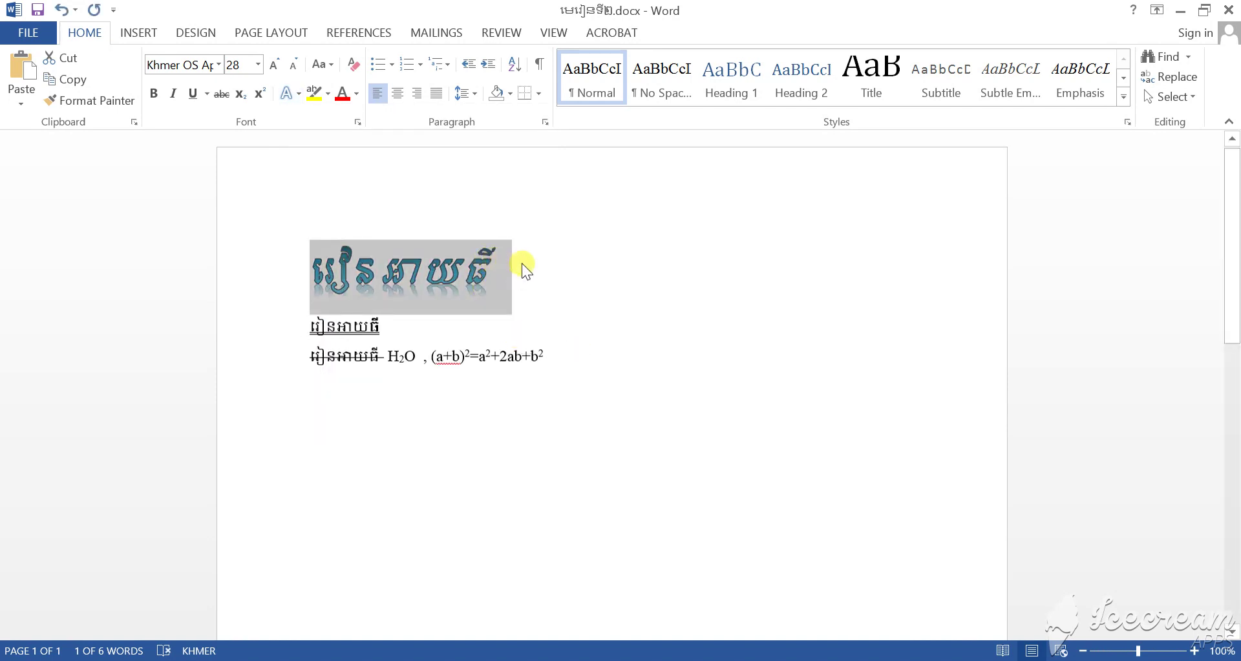
Apply a purple bevelled text-effect preset to the title, then undo back to the blue reflection.
{"action": "left_click_drag", "start_coordinate": [521, 267], "coordinate": [312, 271]}
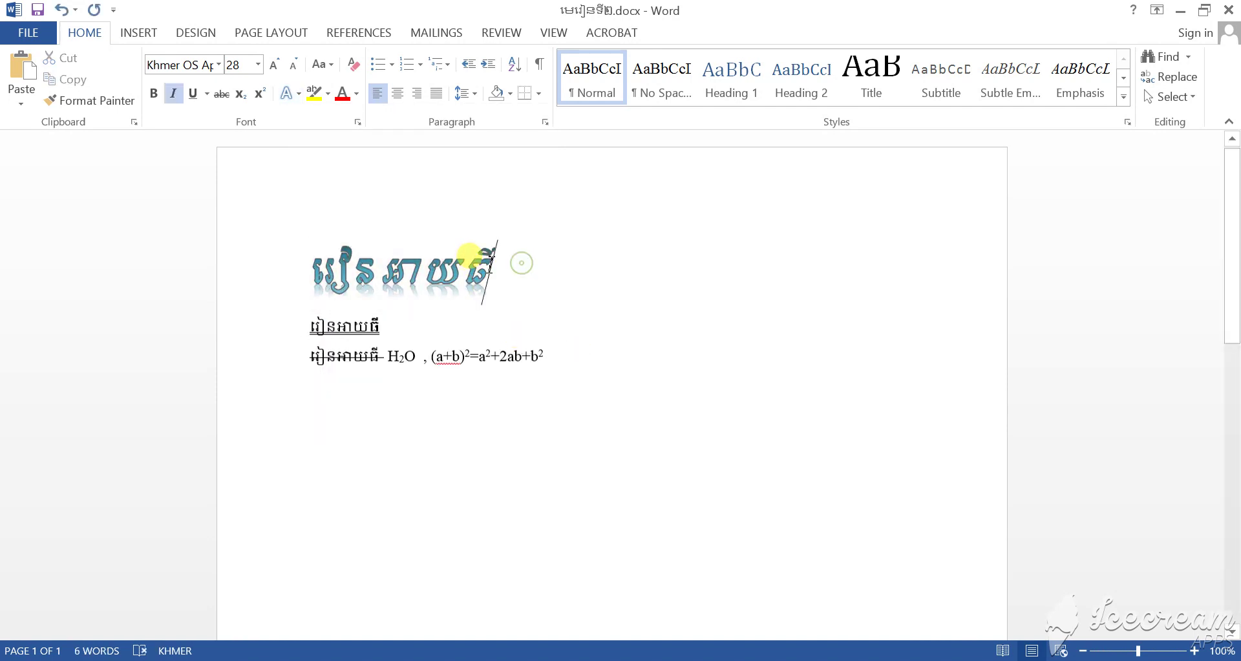
{"action": "left_click", "coordinate": [289, 93]}
{"action": "left_click", "coordinate": [502, 141]}
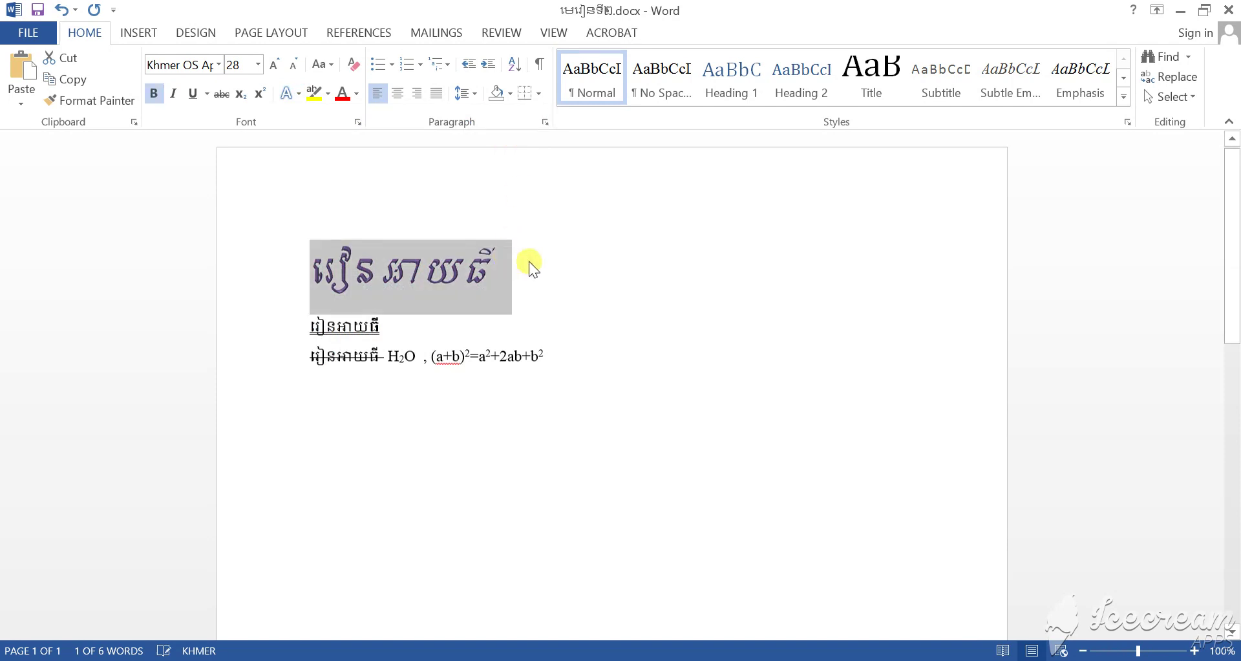
{"action": "left_click_drag", "start_coordinate": [526, 263], "coordinate": [263, 272]}
{"action": "left_click", "coordinate": [296, 97]}
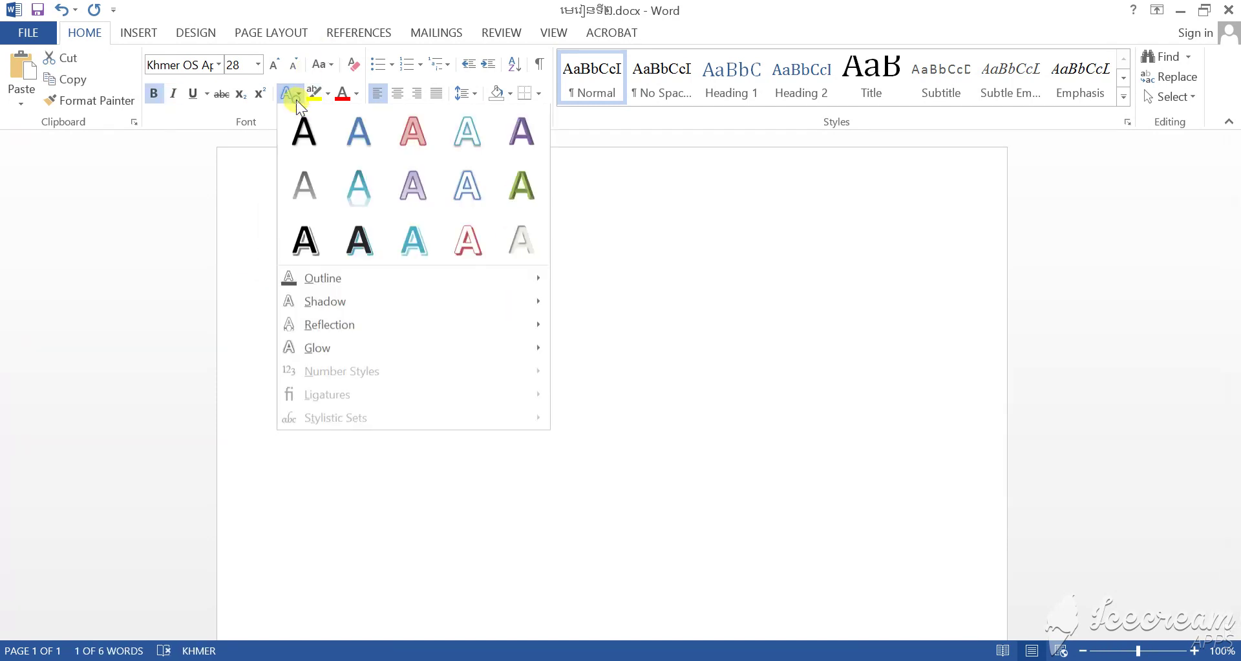
{"action": "left_click", "coordinate": [355, 195]}
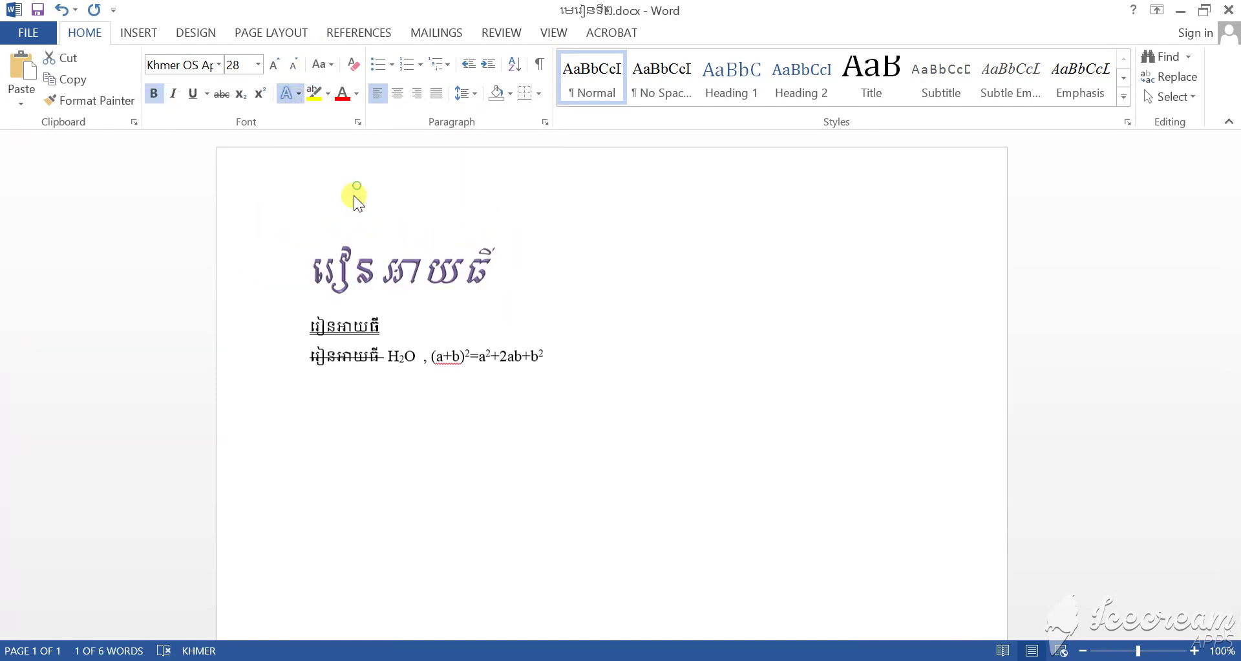
{"action": "key", "text": "ctrl+z"}
Highlight the Khmer title and the second line in yellow.
{"action": "left_click", "coordinate": [620, 266]}
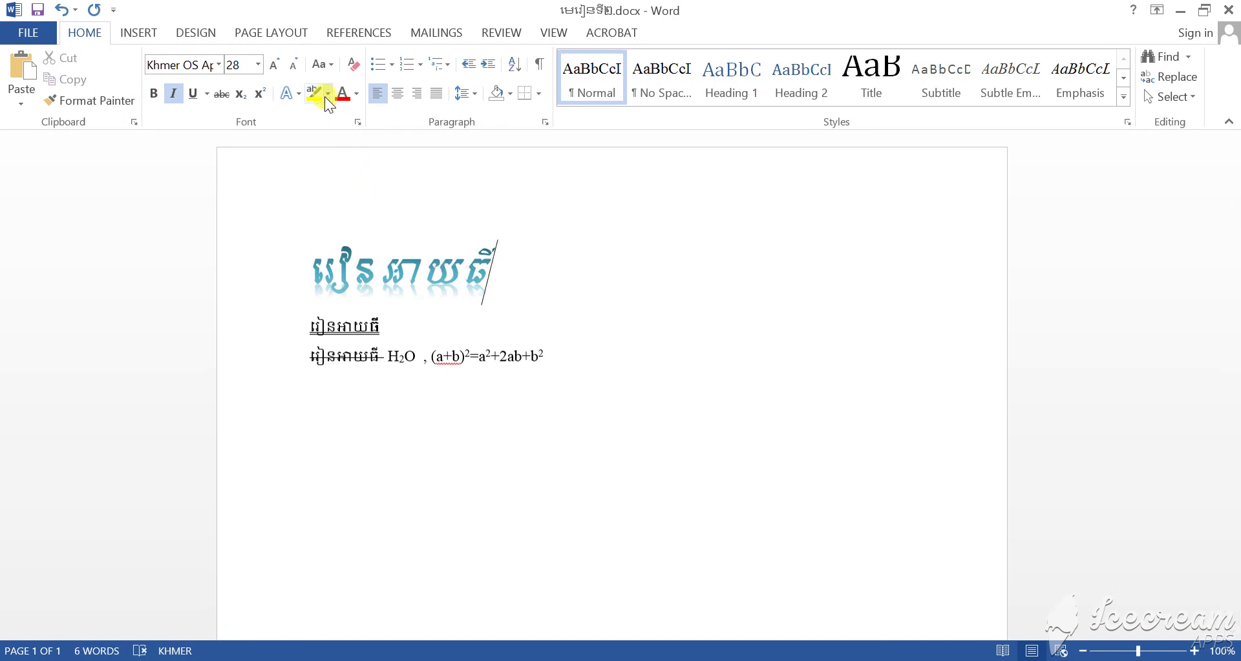
{"action": "left_click_drag", "start_coordinate": [496, 268], "coordinate": [305, 258]}
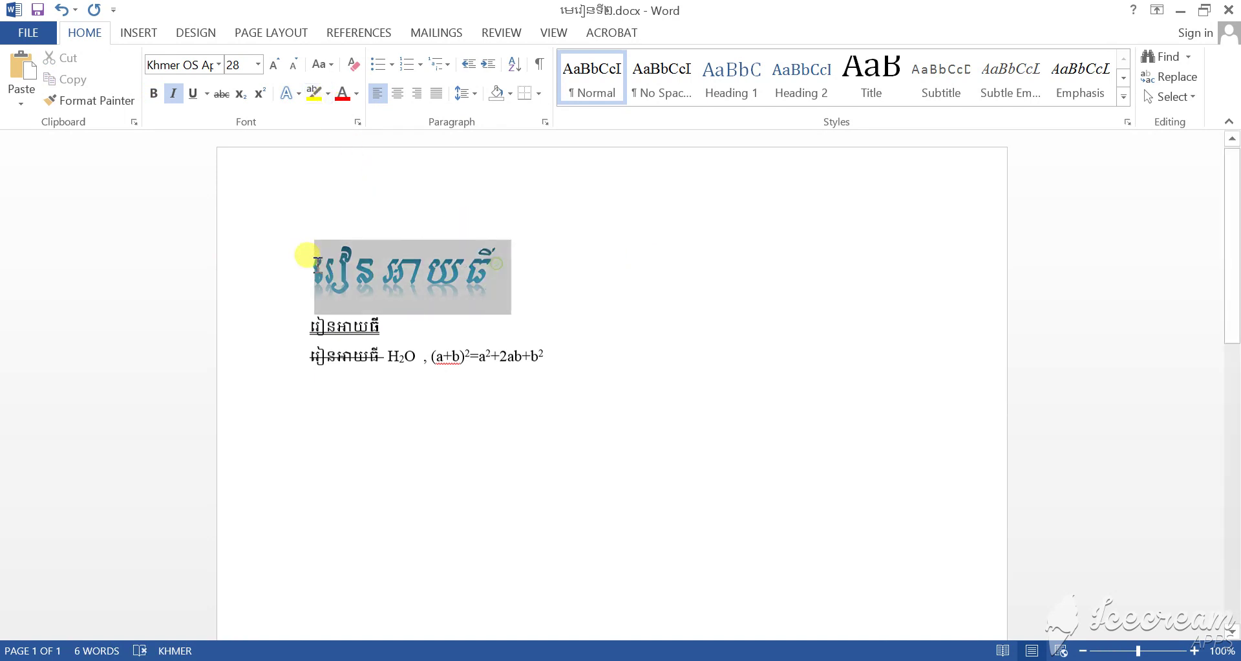
{"action": "left_click", "coordinate": [315, 94]}
{"action": "left_click", "coordinate": [433, 357]}
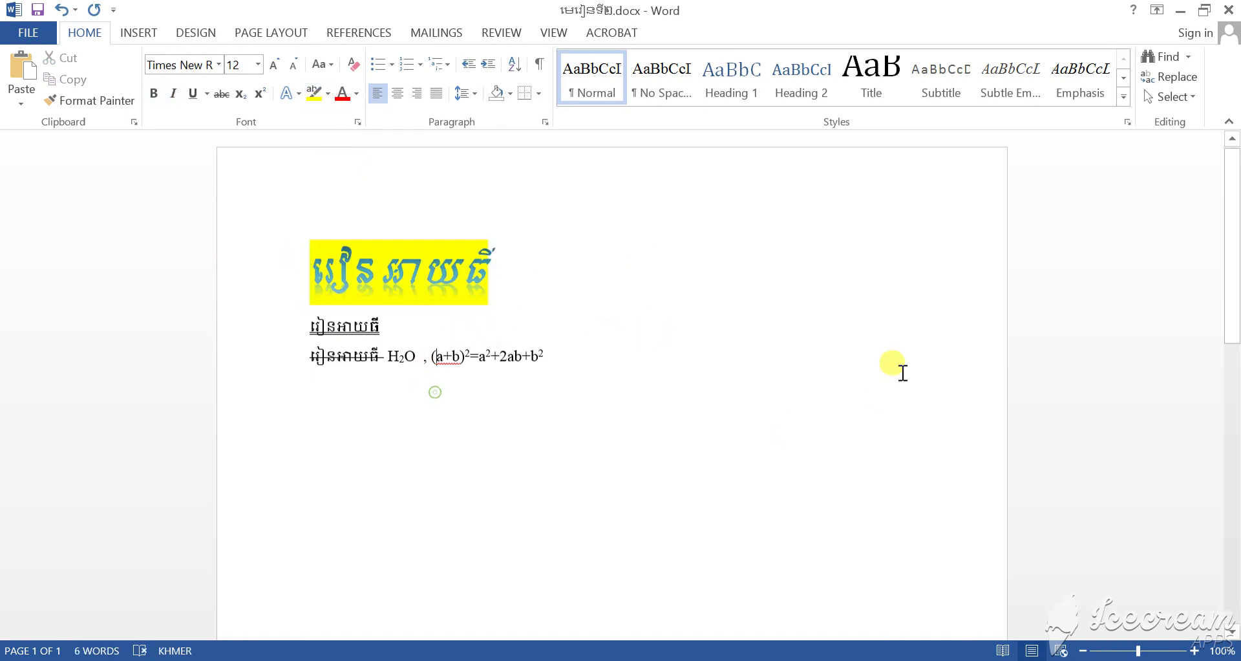
{"action": "left_click_drag", "start_coordinate": [386, 326], "coordinate": [308, 326]}
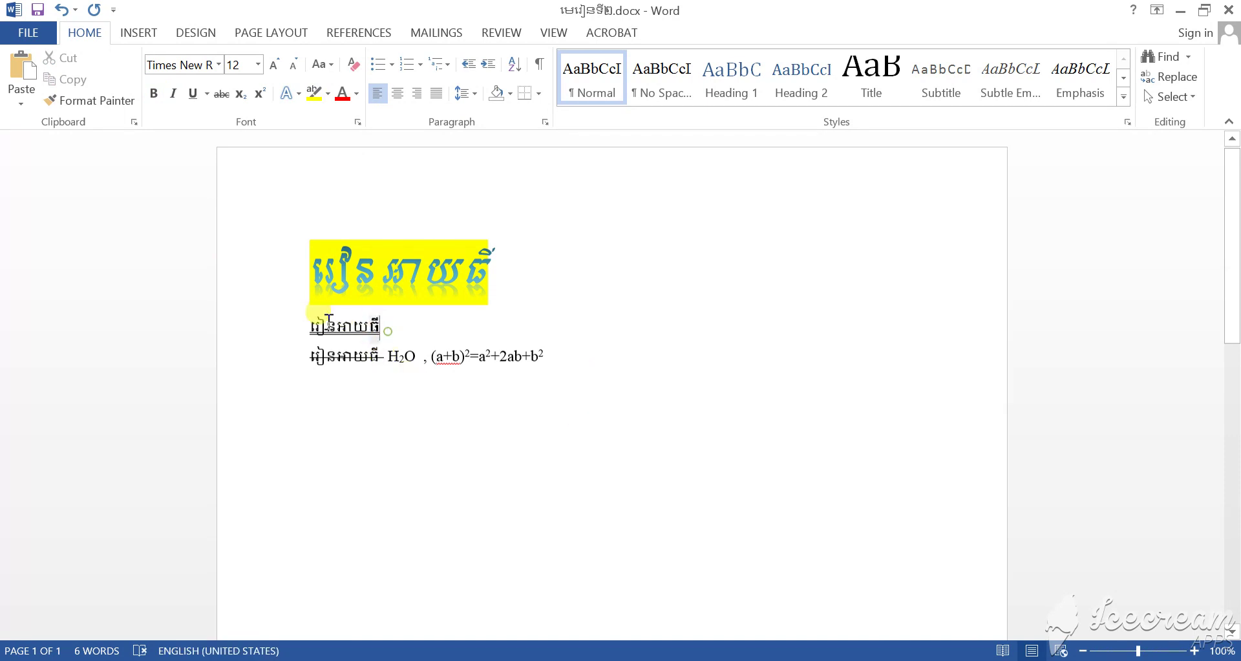
{"action": "left_click", "coordinate": [316, 97]}
{"action": "left_click", "coordinate": [278, 196]}
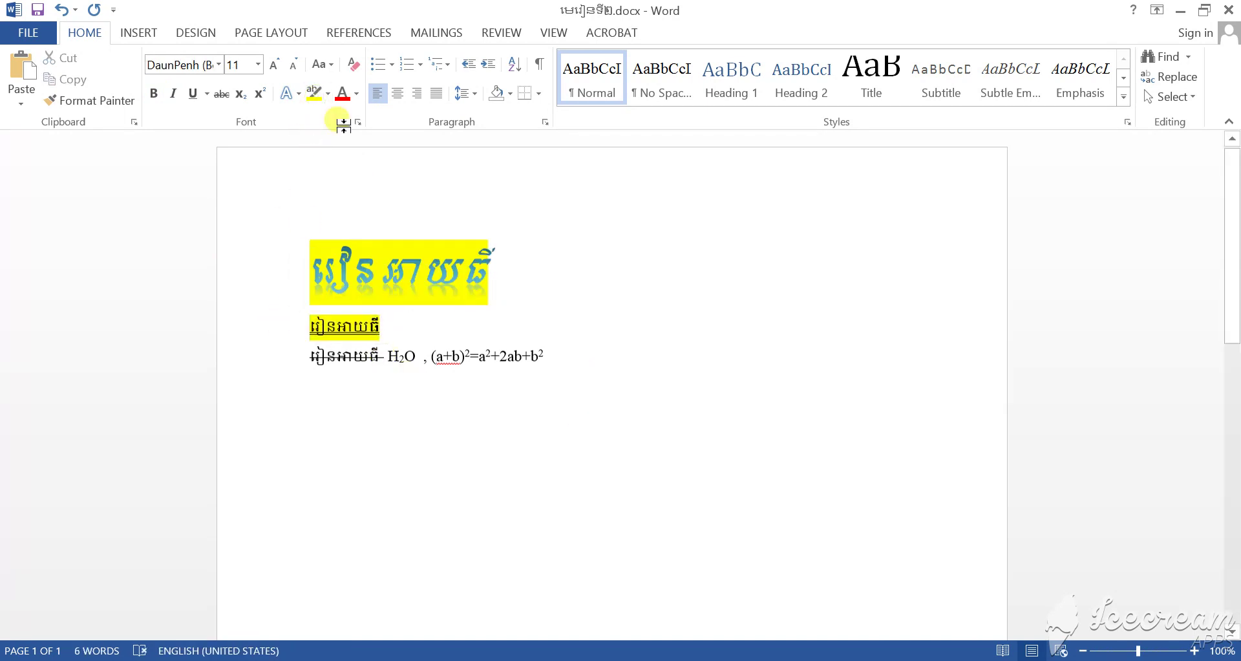
Switch the highlighter to red and highlight the second and third lines.
{"action": "left_click", "coordinate": [328, 95]}
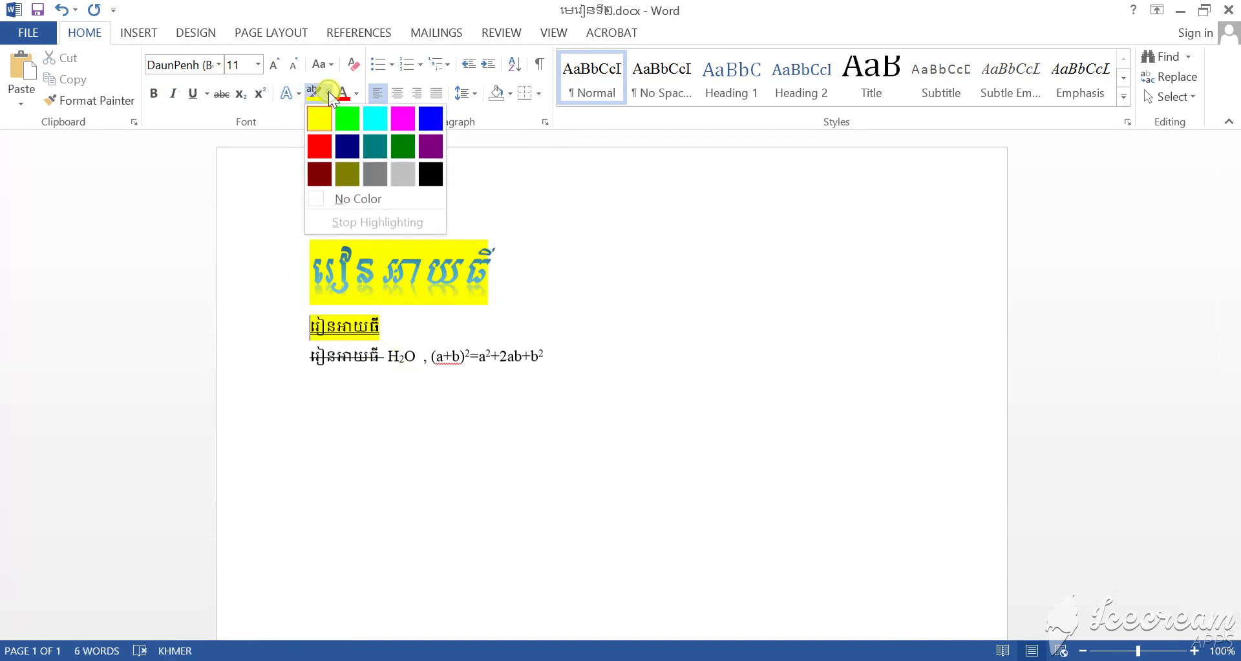
{"action": "left_click", "coordinate": [323, 146]}
{"action": "left_click_drag", "start_coordinate": [306, 326], "coordinate": [382, 327]}
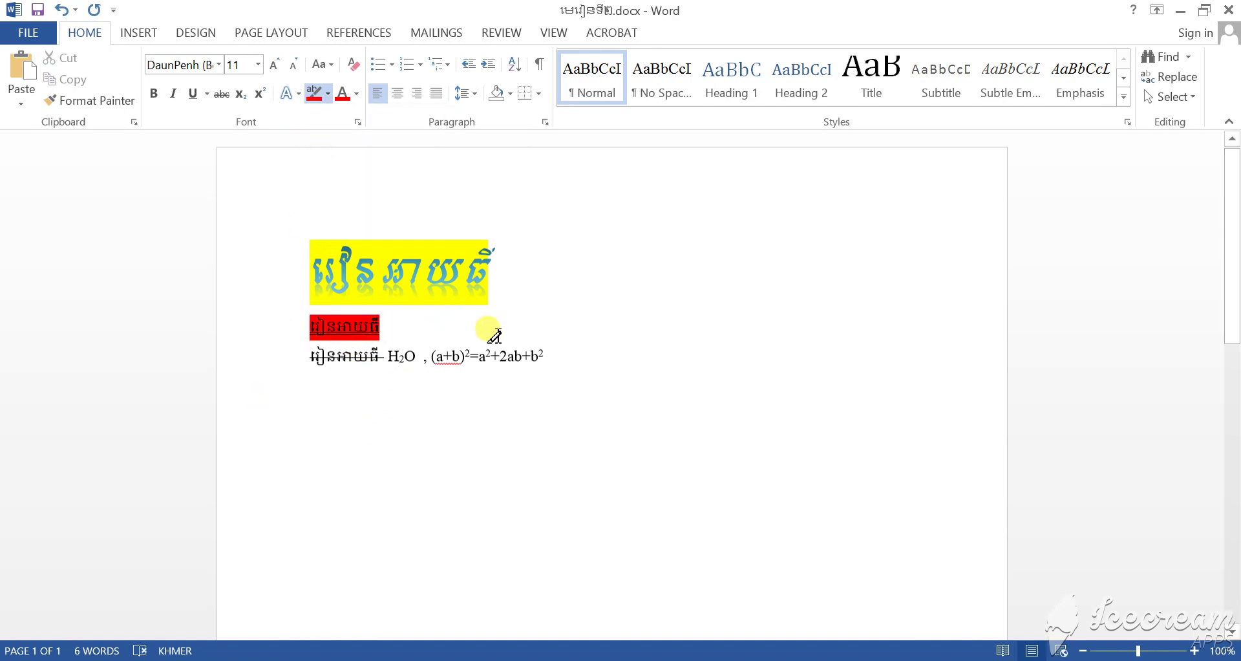
{"action": "left_click_drag", "start_coordinate": [551, 356], "coordinate": [307, 360]}
{"action": "left_click", "coordinate": [553, 357]}
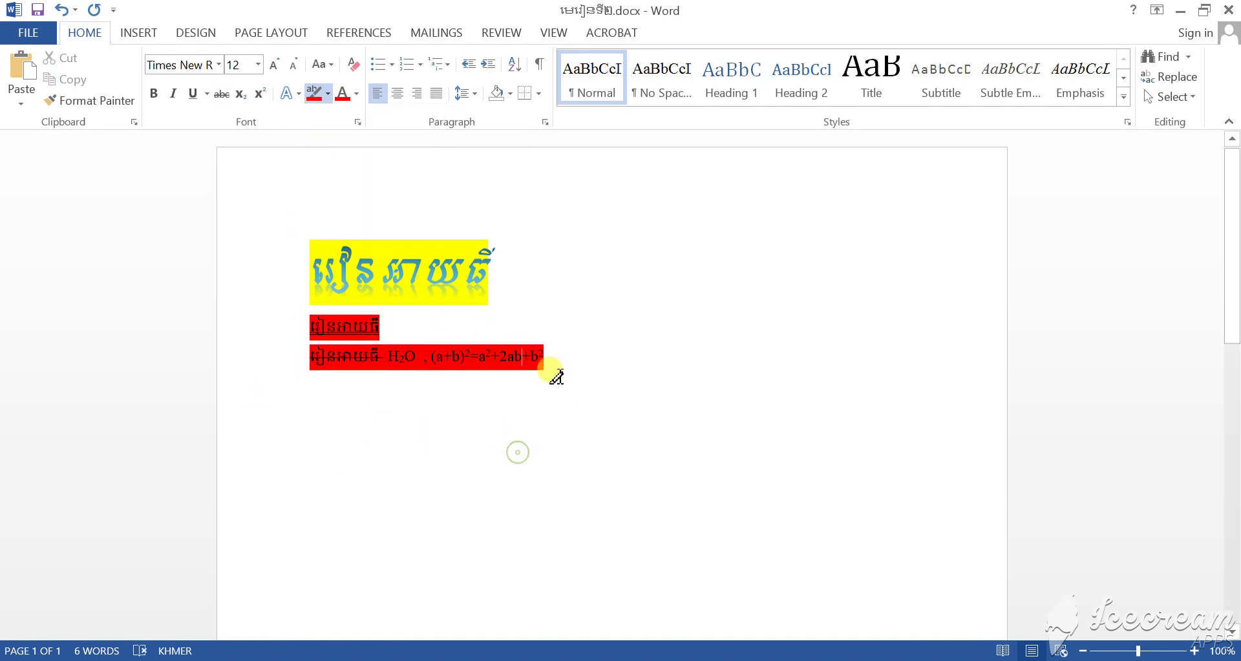
Rehighlight the third formula line in turquoise.
{"action": "left_click", "coordinate": [328, 93]}
{"action": "left_click", "coordinate": [371, 116]}
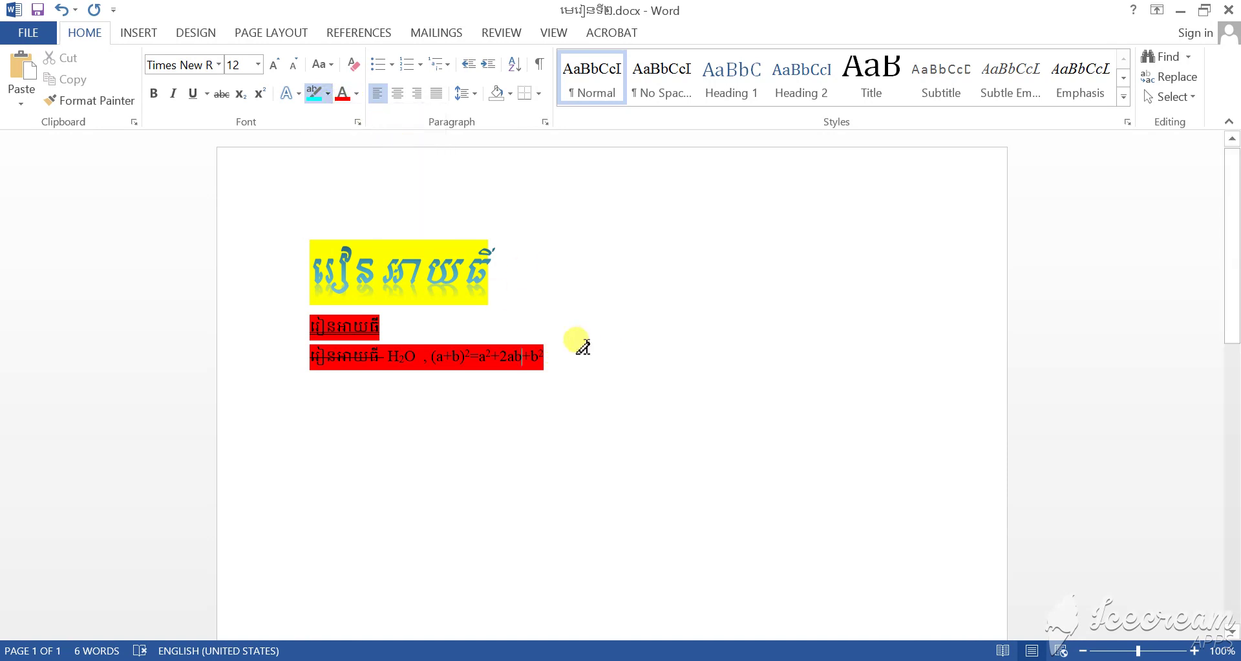
{"action": "left_click_drag", "start_coordinate": [277, 360], "coordinate": [466, 378]}
{"action": "left_click_drag", "start_coordinate": [551, 358], "coordinate": [315, 366]}
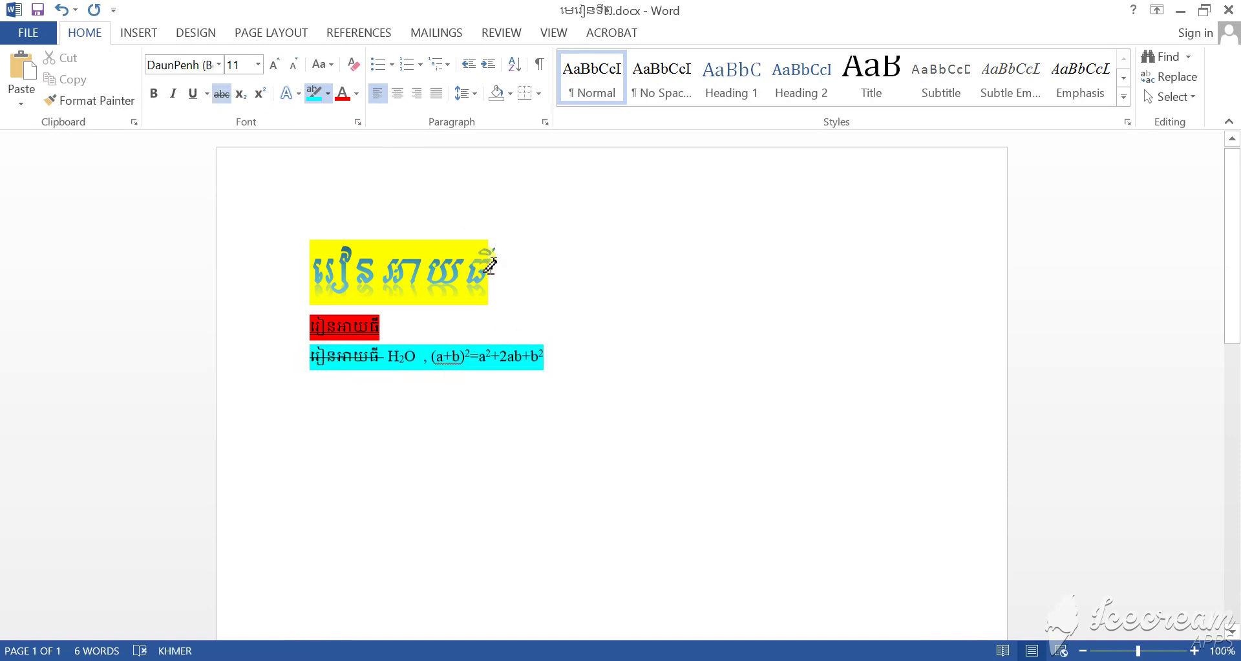
Turn off highlighting, switch to the Khmer keyboard, and start a plain line below the turquoise line.
{"action": "left_click", "coordinate": [319, 95]}
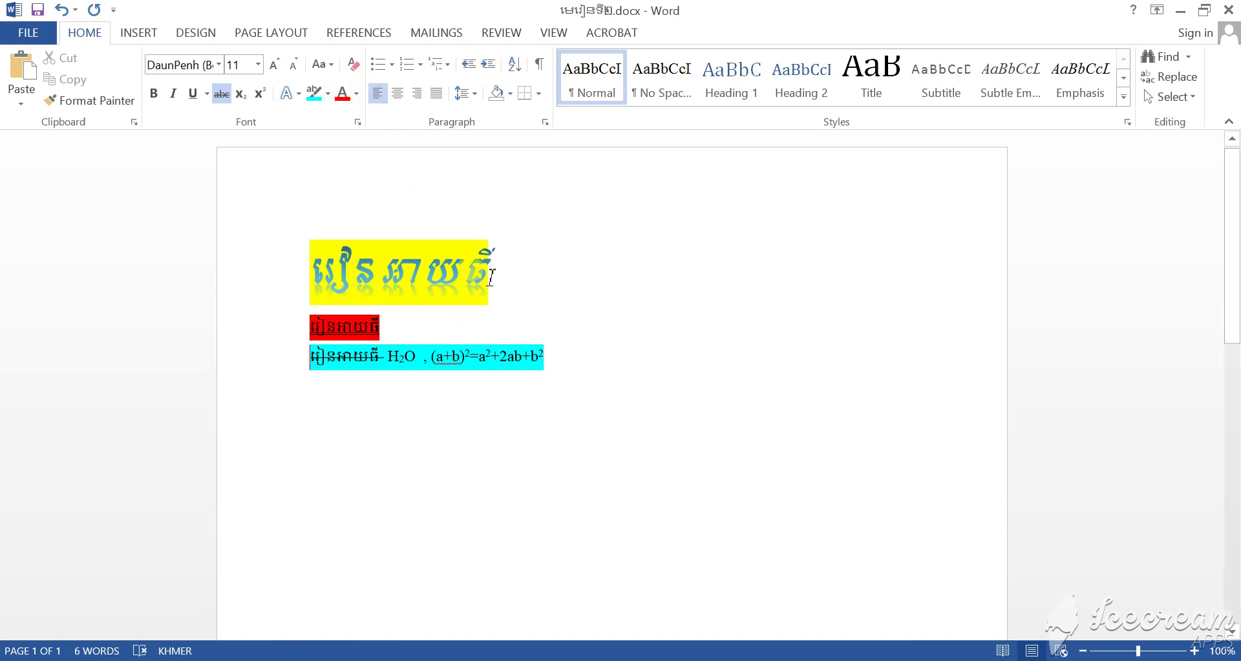
{"action": "left_click", "coordinate": [416, 360]}
{"action": "left_click", "coordinate": [604, 377]}
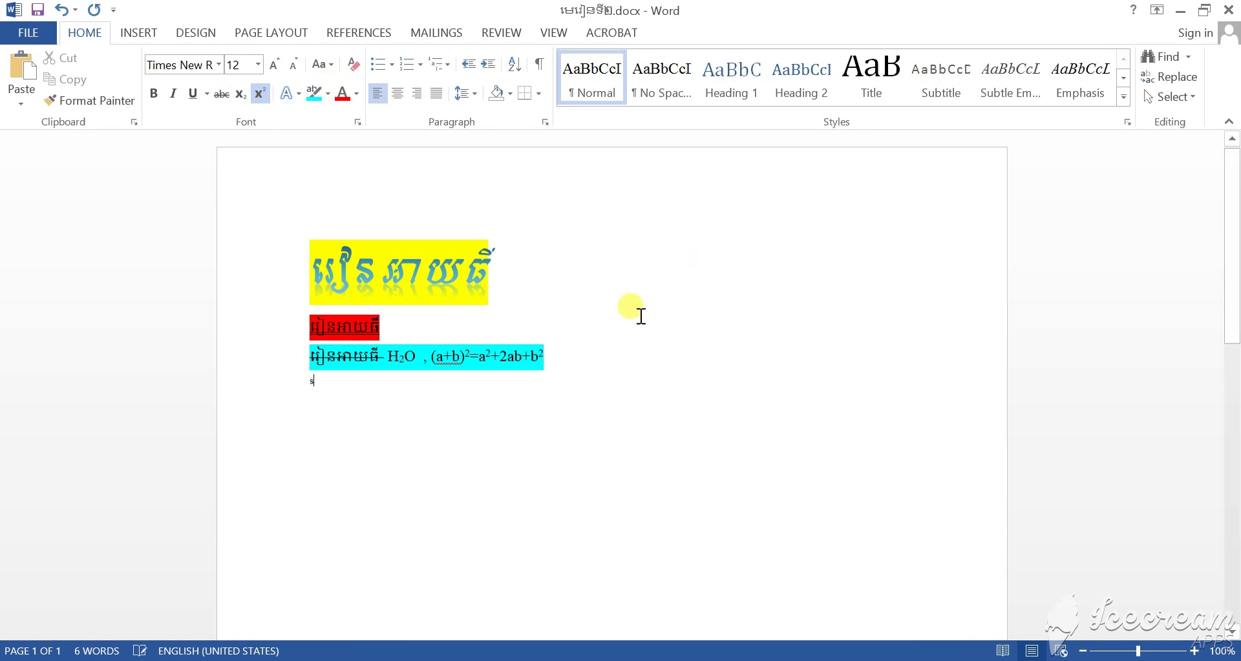
{"action": "key", "text": "alt+shift"}
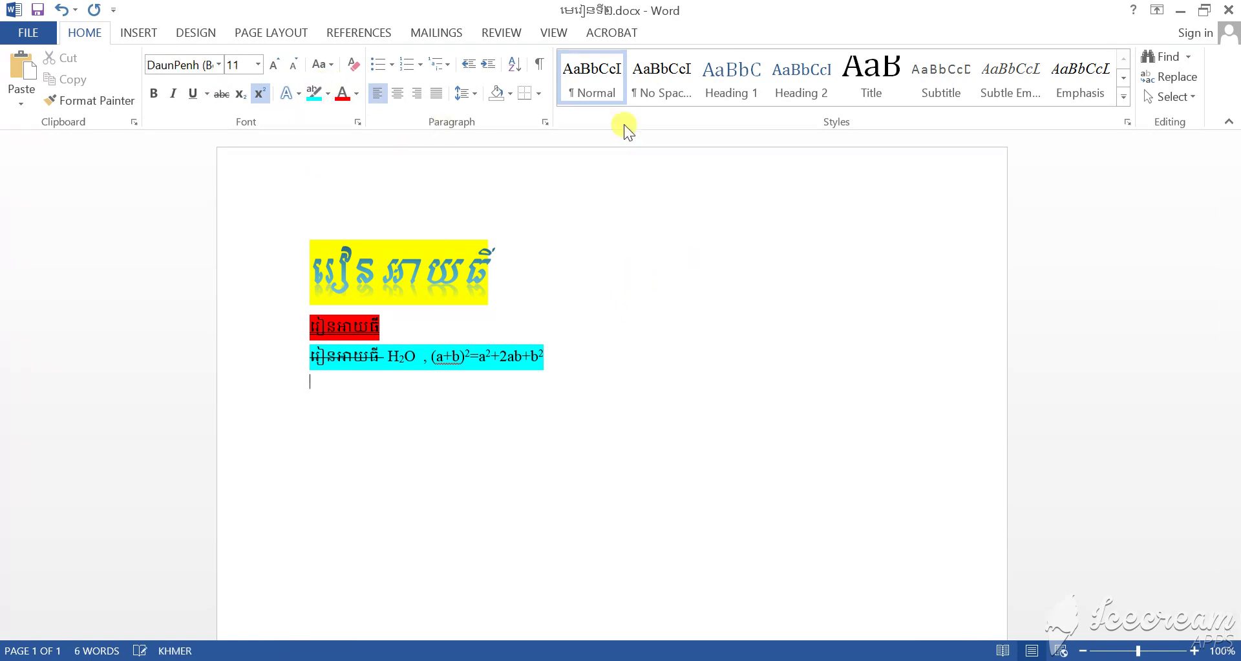
{"action": "type", "text": "ៗ"}
{"action": "key", "text": "BackSpace"}
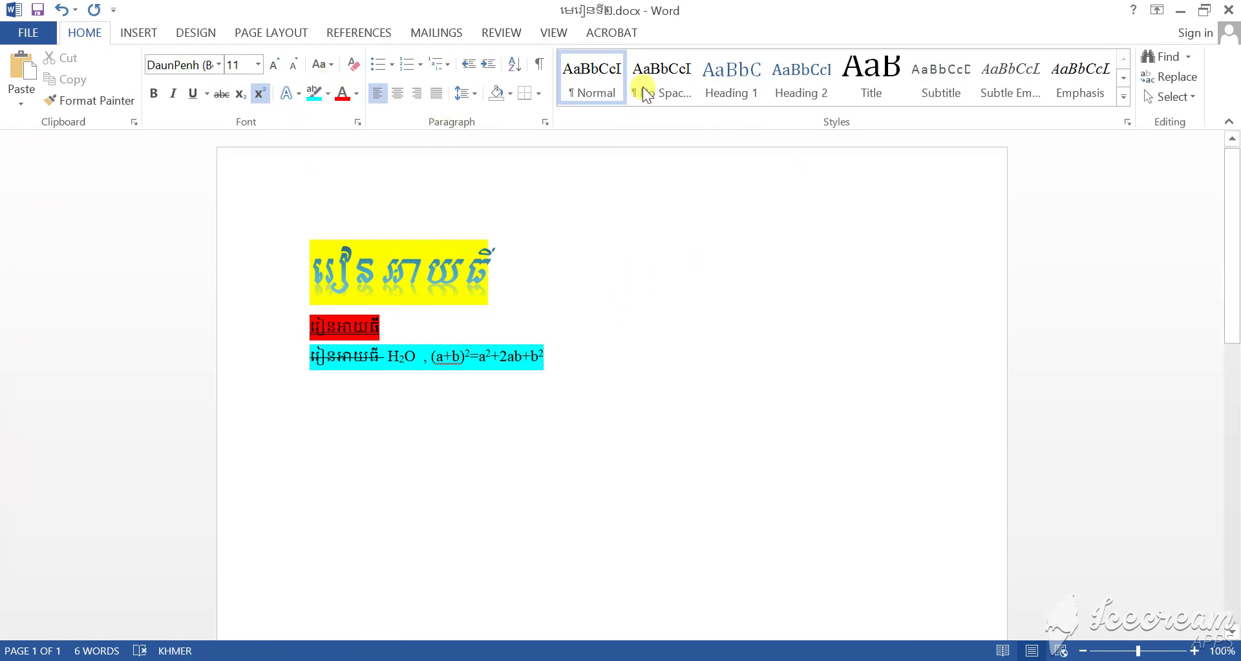
{"action": "left_click", "coordinate": [345, 386]}
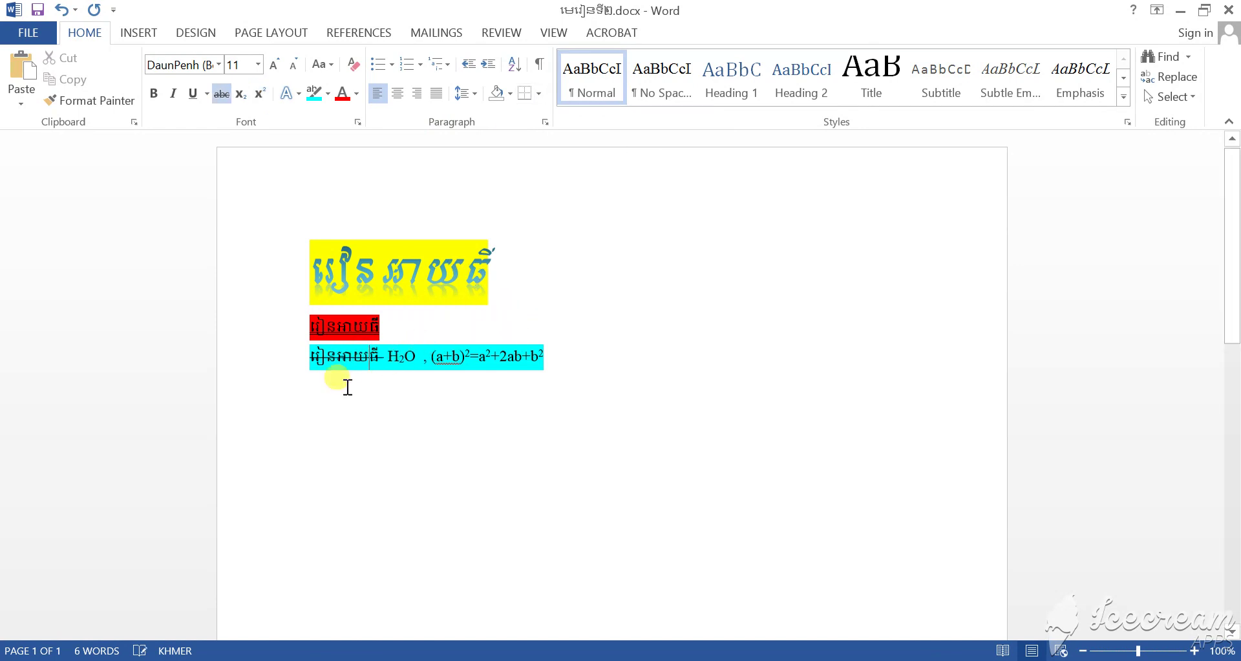
{"action": "type", "text": "ស"}
{"action": "key", "text": "BackSpace"}
Colour the new Khmer line dark blue using More Colors.
{"action": "left_click_drag", "start_coordinate": [331, 378], "coordinate": [291, 416]}
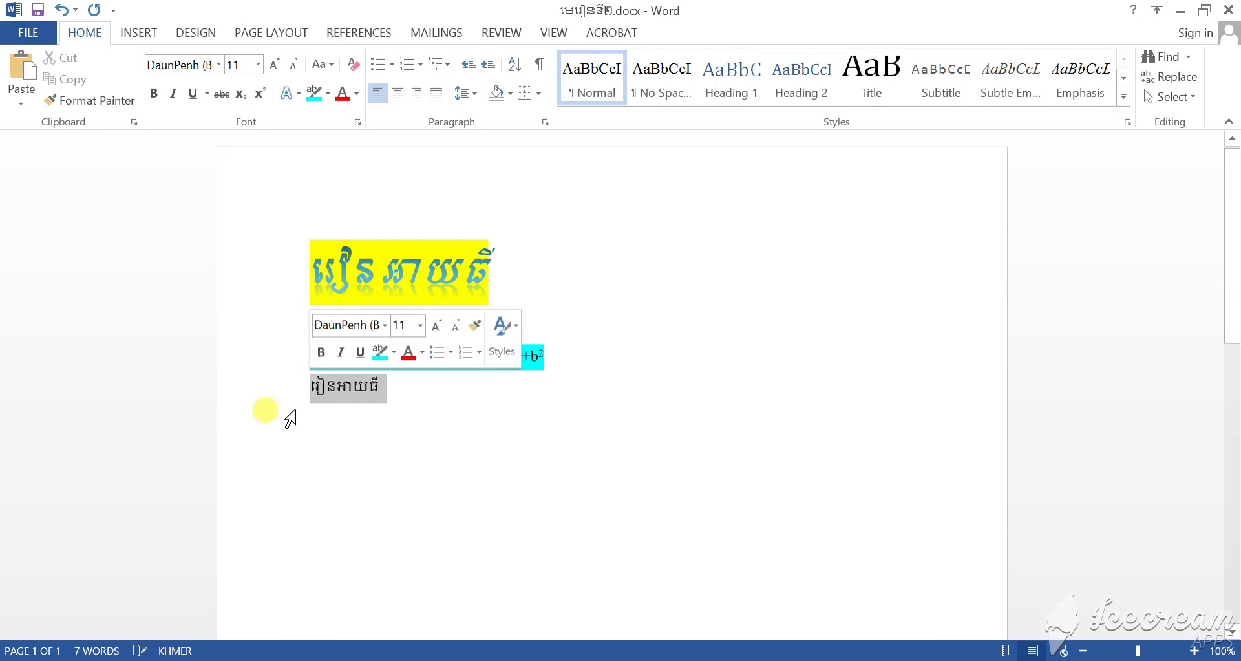
{"action": "left_click", "coordinate": [356, 96]}
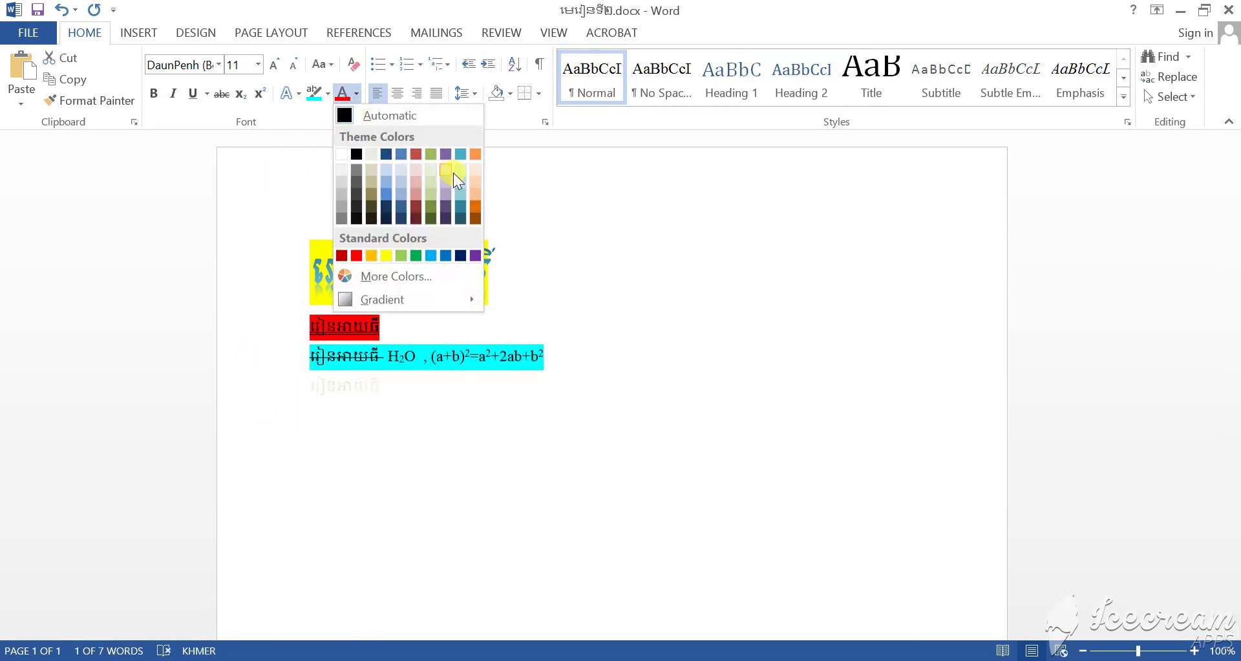
{"action": "left_click", "coordinate": [390, 277]}
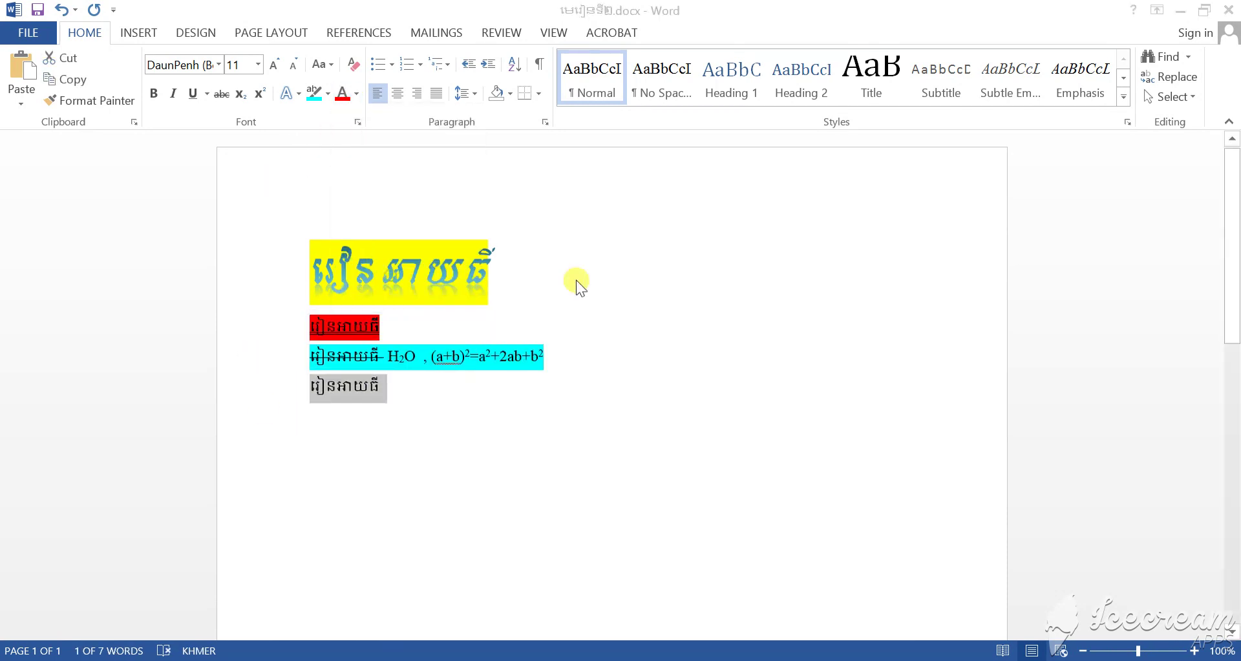
{"action": "left_click", "coordinate": [568, 266]}
{"action": "left_click", "coordinate": [572, 258]}
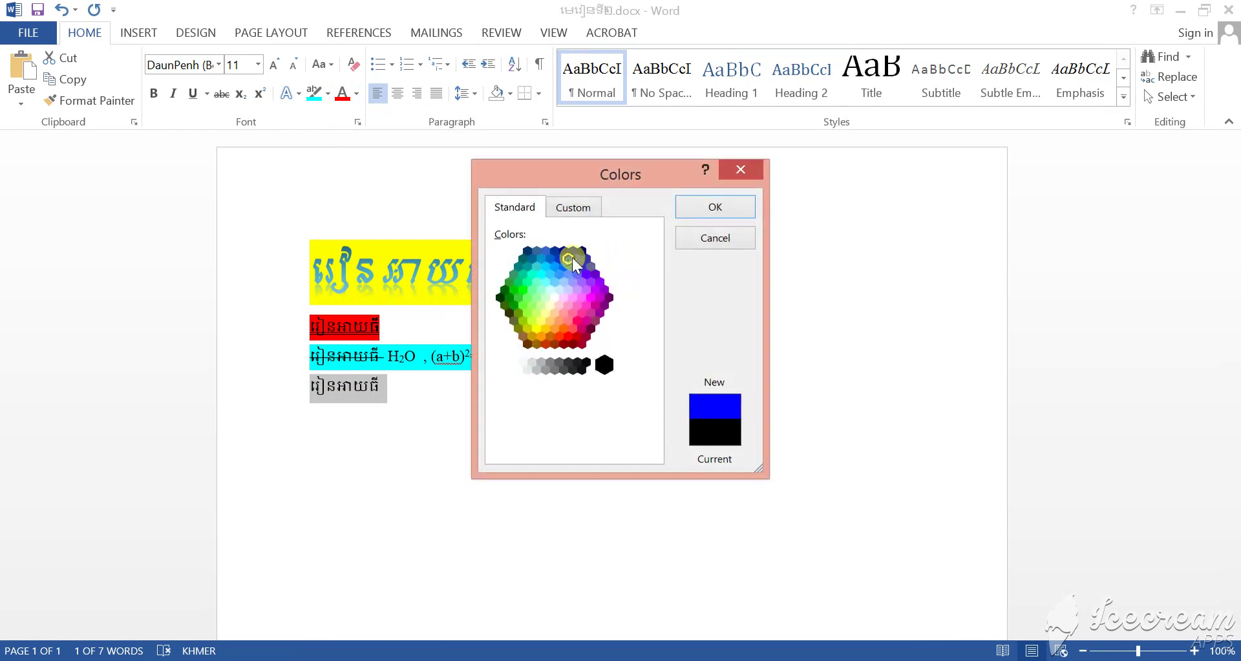
{"action": "left_click", "coordinate": [707, 209]}
Type a second Khmer word after it and colour that word bright green.
{"action": "left_click", "coordinate": [489, 402]}
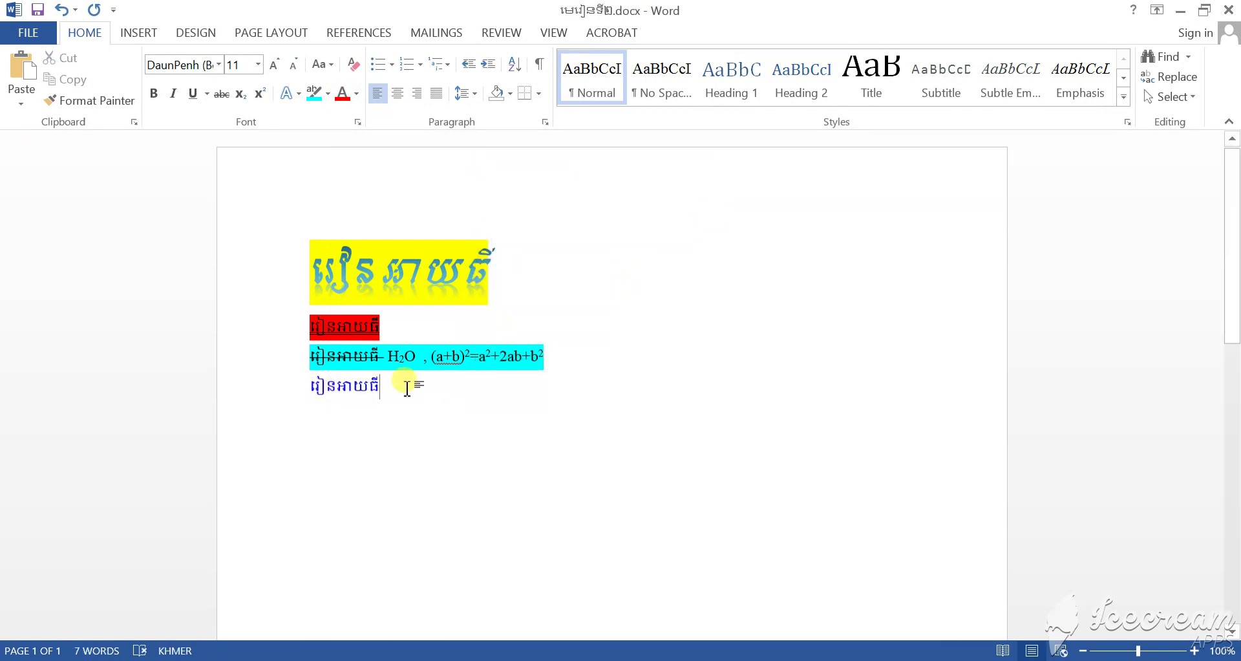
{"action": "type", "text": "រៀនអាយធី"}
{"action": "left_click_drag", "start_coordinate": [455, 387], "coordinate": [385, 386]}
{"action": "left_click", "coordinate": [356, 93]}
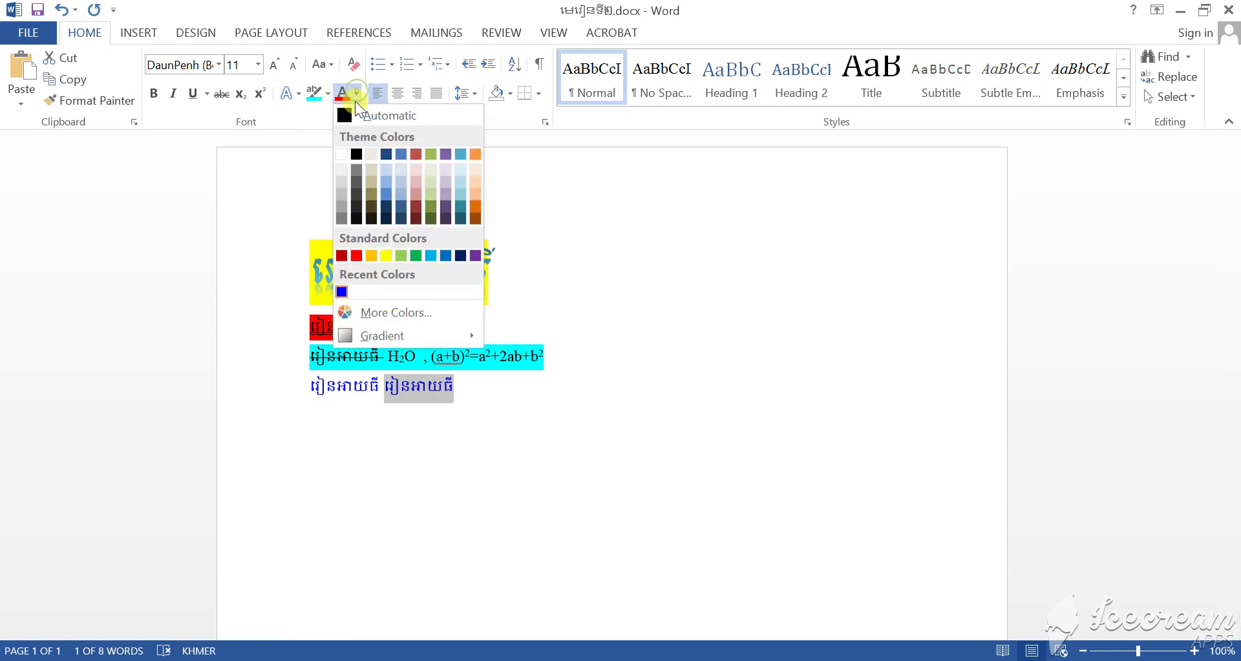
{"action": "left_click", "coordinate": [398, 314]}
{"action": "left_click", "coordinate": [529, 293]}
{"action": "left_click", "coordinate": [523, 289]}
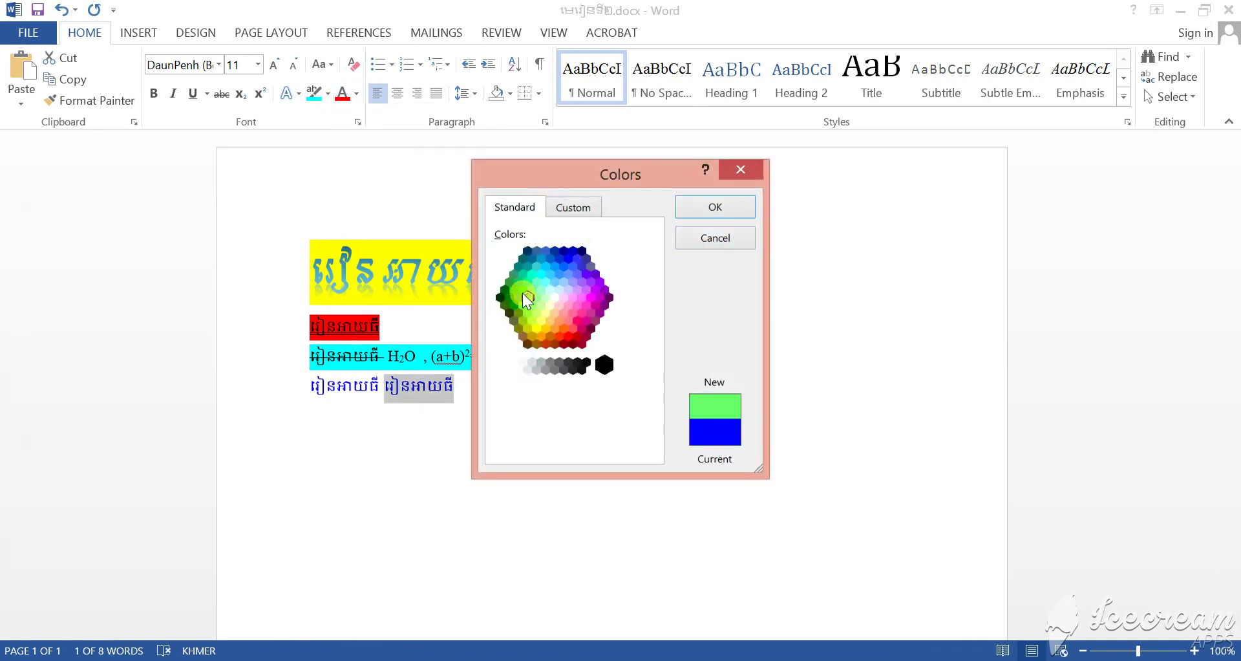
{"action": "left_click", "coordinate": [715, 207]}
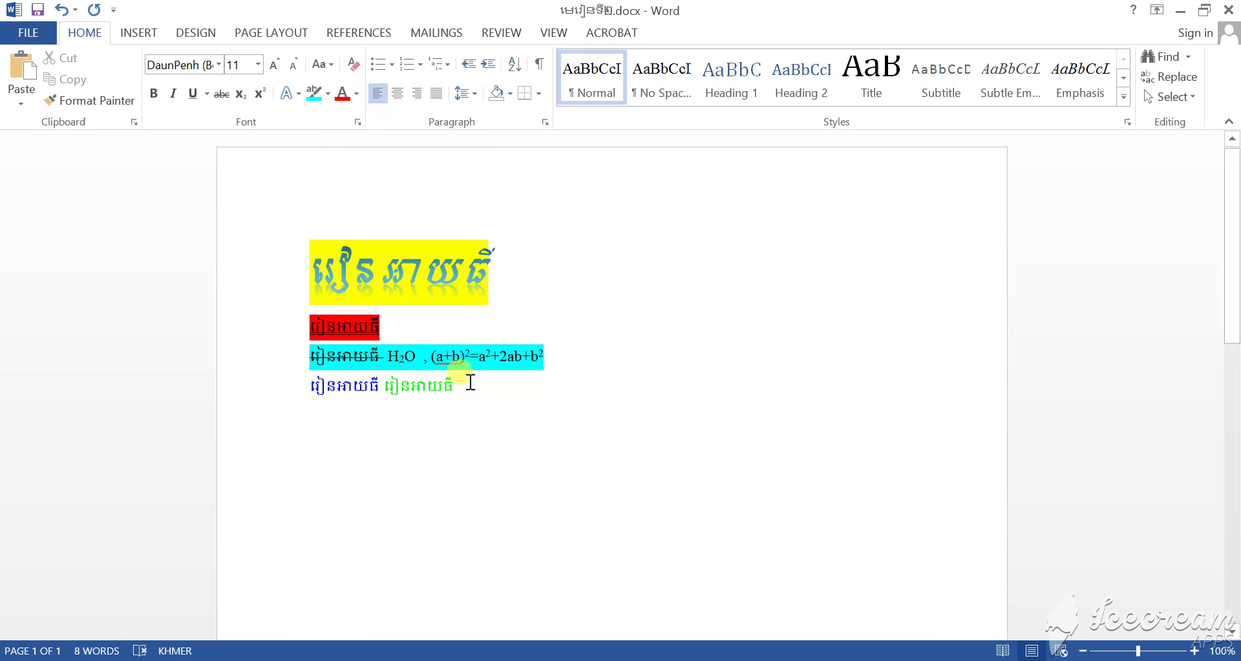
{"action": "key", "text": "ctrl+a"}
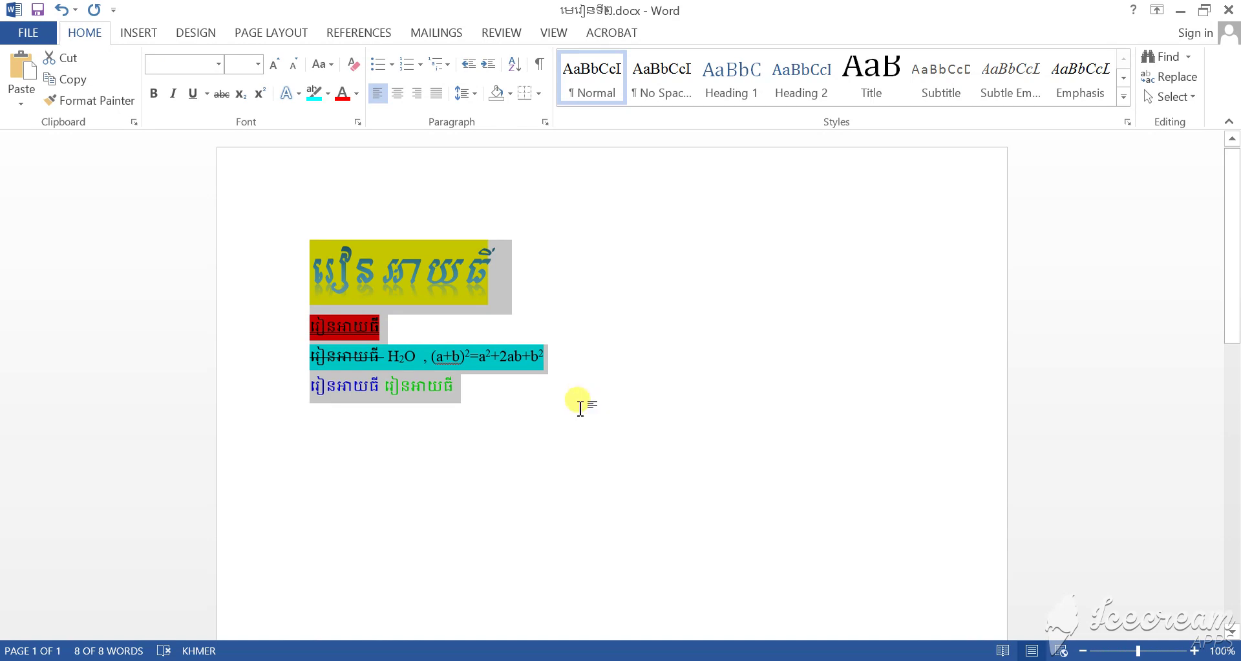
Clear the selection, review the page, and begin a new line after the green word.
{"action": "left_click", "coordinate": [451, 398]}
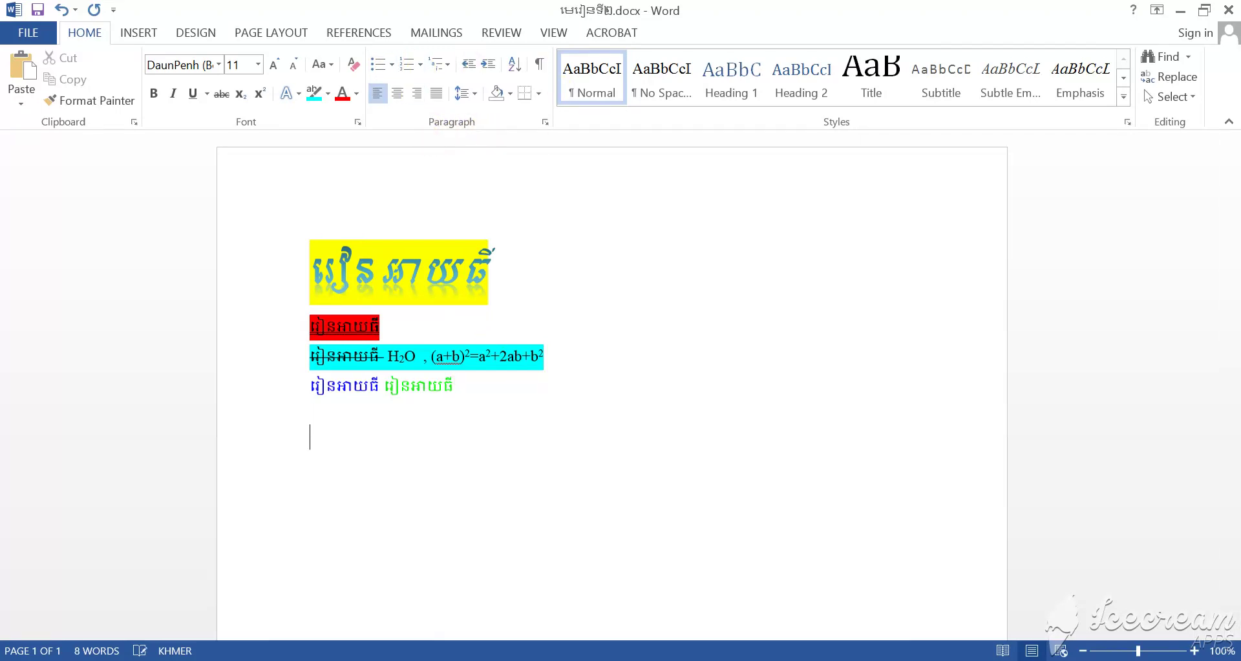
{"action": "scroll", "coordinate": [576, 452], "scroll_direction": "down", "scroll_amount": 5}
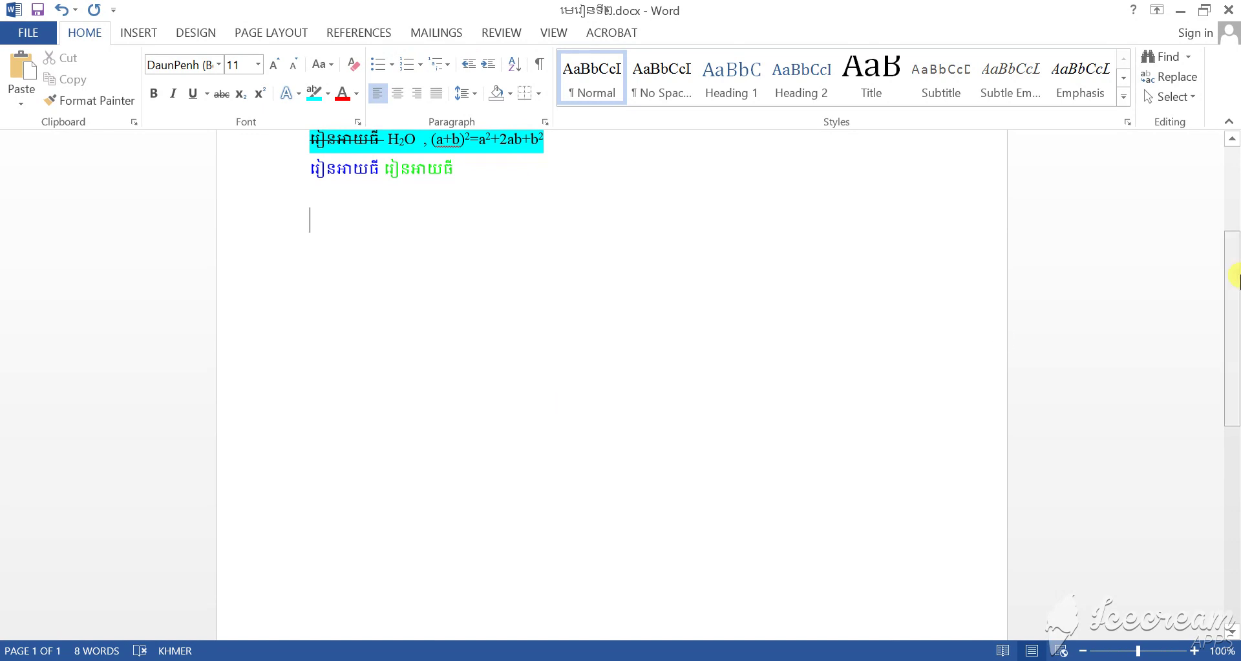
{"action": "scroll", "coordinate": [1234, 257], "scroll_direction": "up", "scroll_amount": 3}
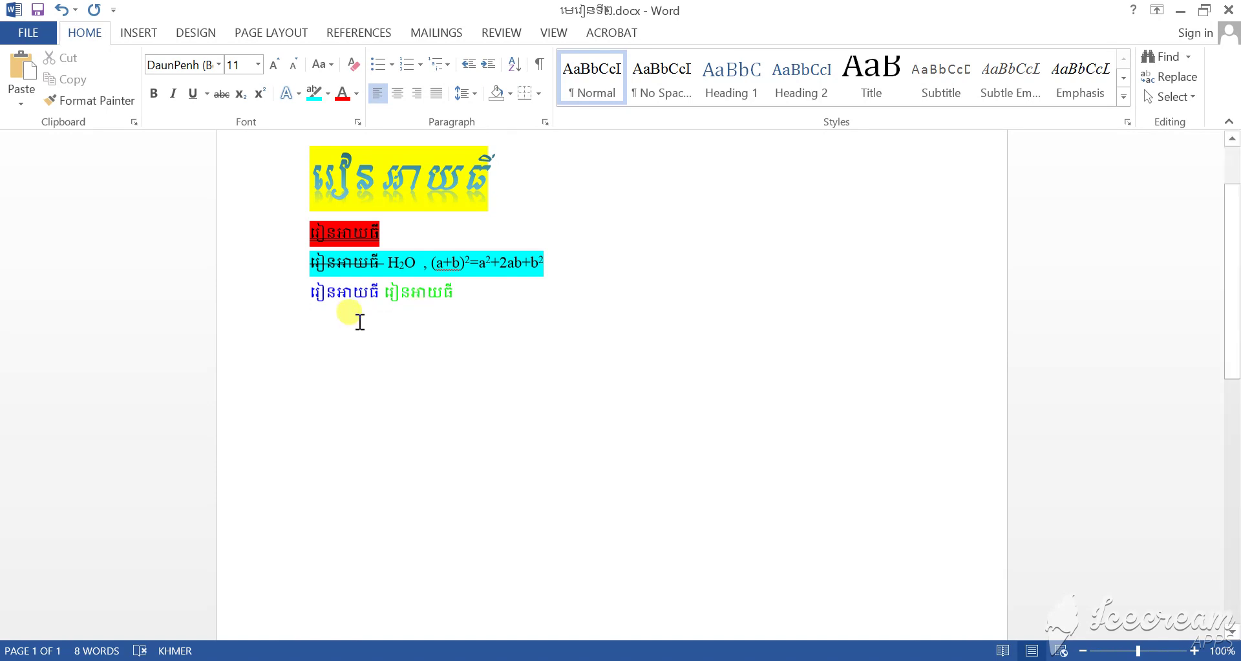
{"action": "type", "text": "ក"}
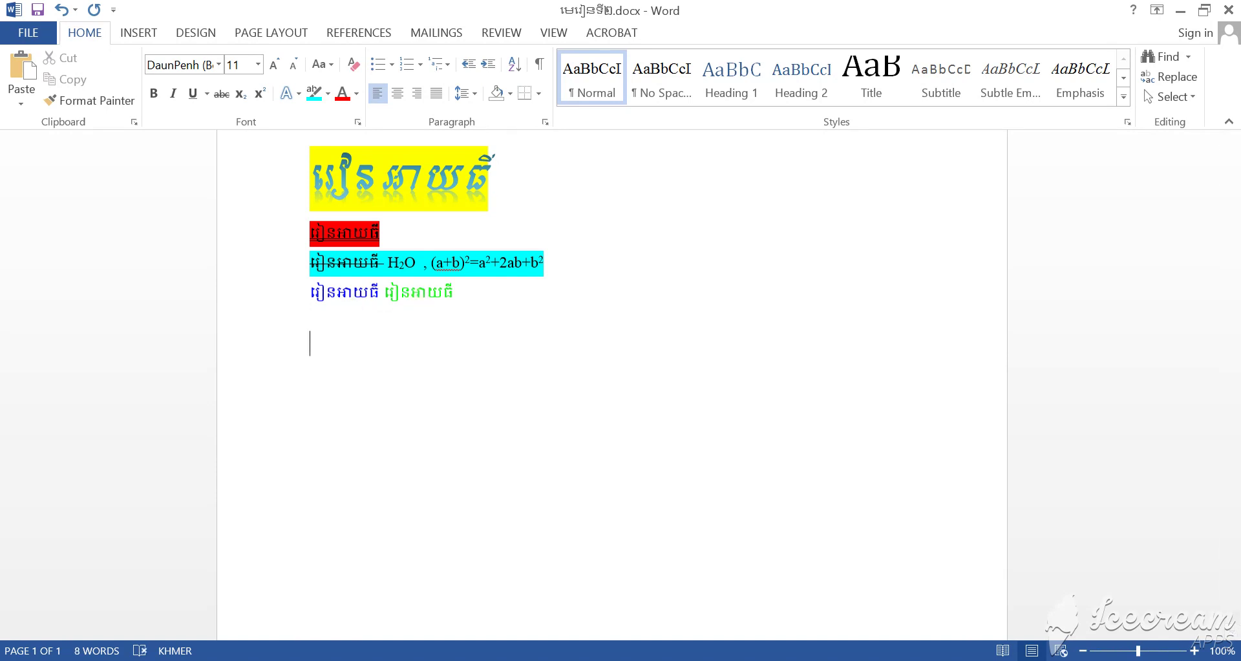
Toggle the keyboard input to English and back to Khmer for the new green line.
{"action": "key", "text": "alt+shift"}
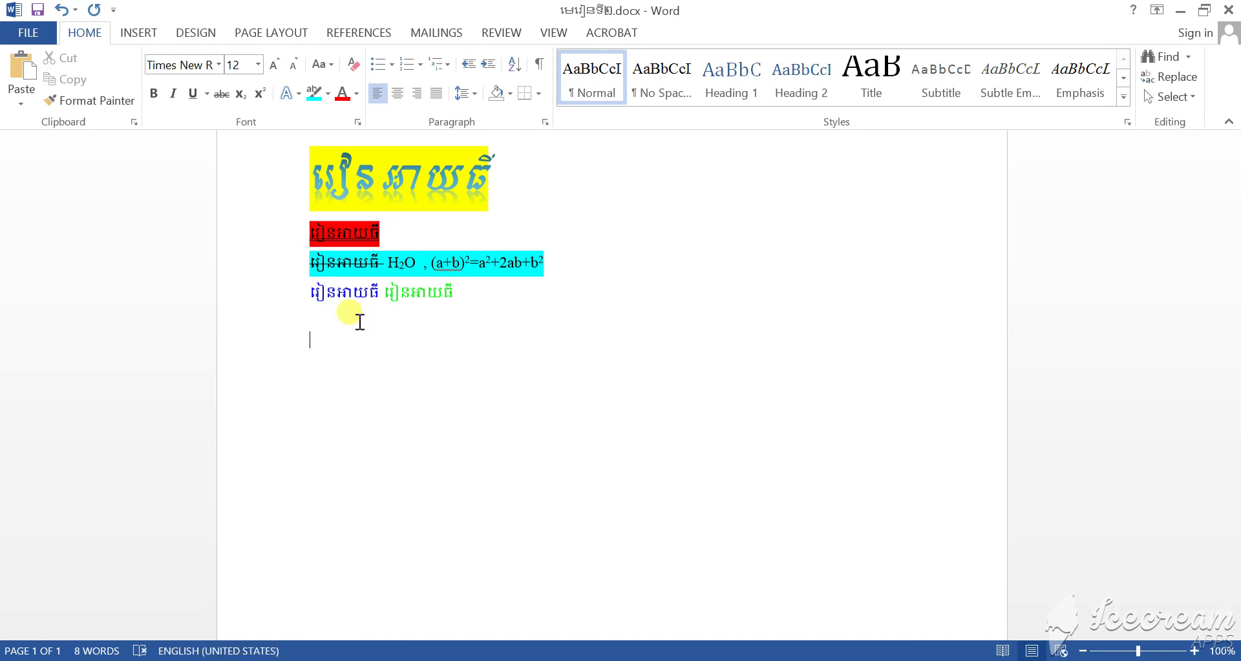
{"action": "key", "text": "alt+shift"}
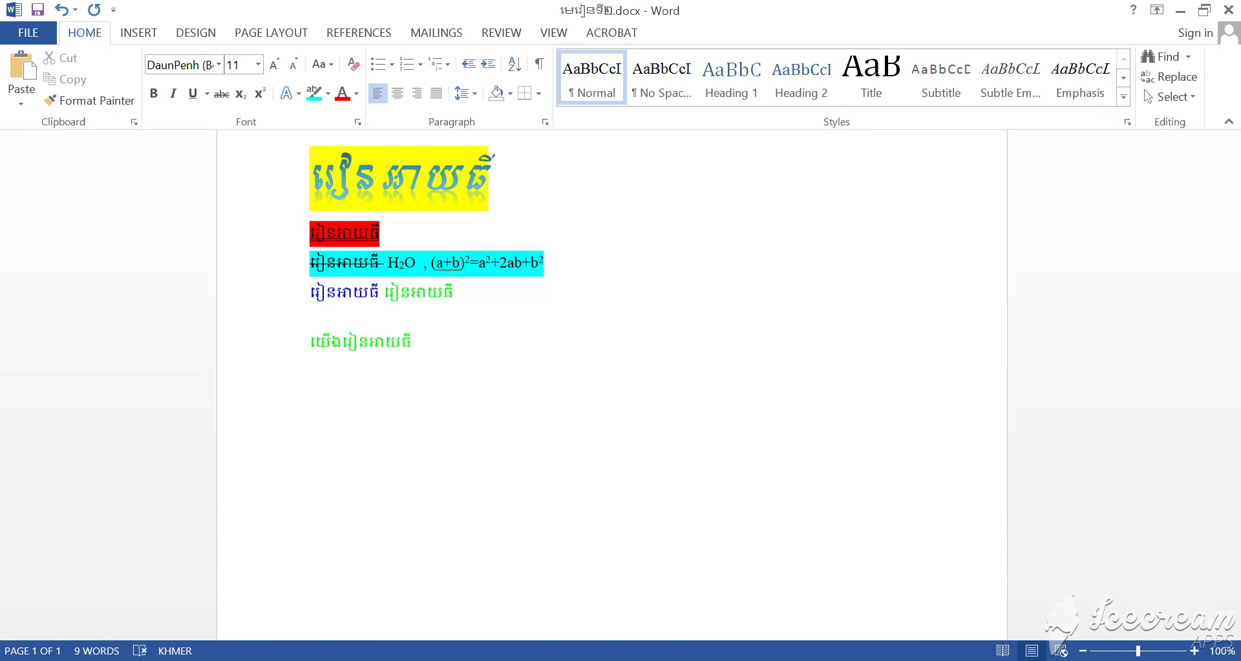
Give the green Khmer line a filled round bullet and start a second item.
{"action": "left_click_drag", "start_coordinate": [419, 341], "coordinate": [309, 345]}
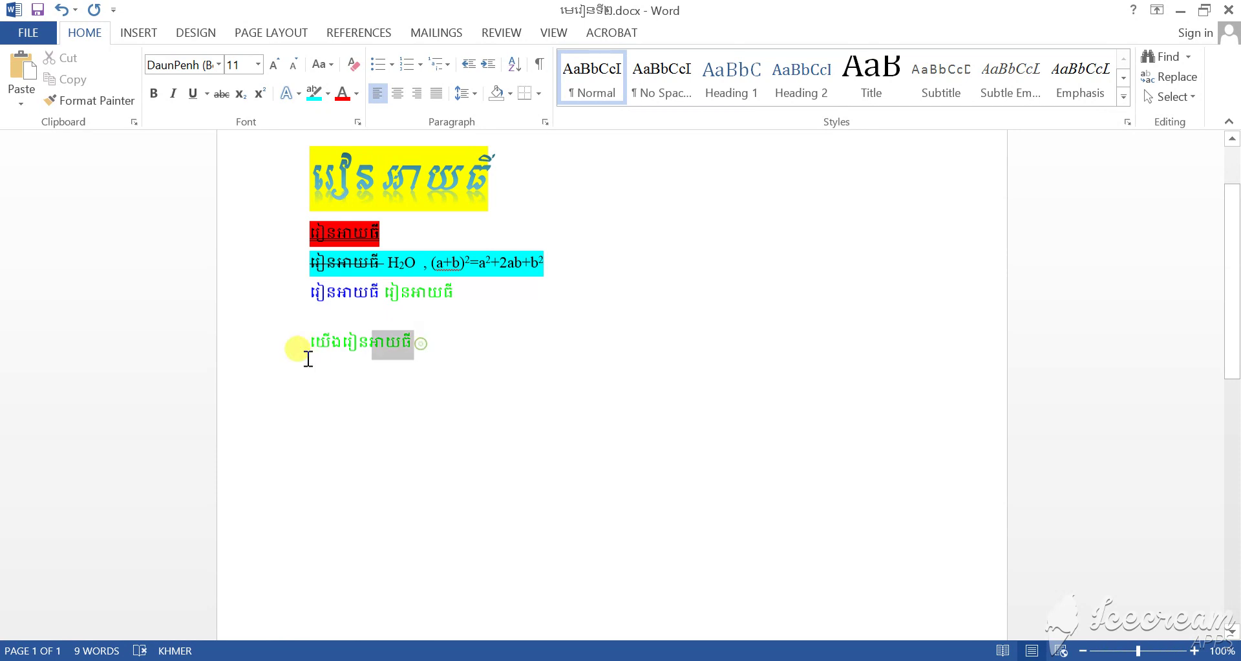
{"action": "left_click", "coordinate": [392, 64]}
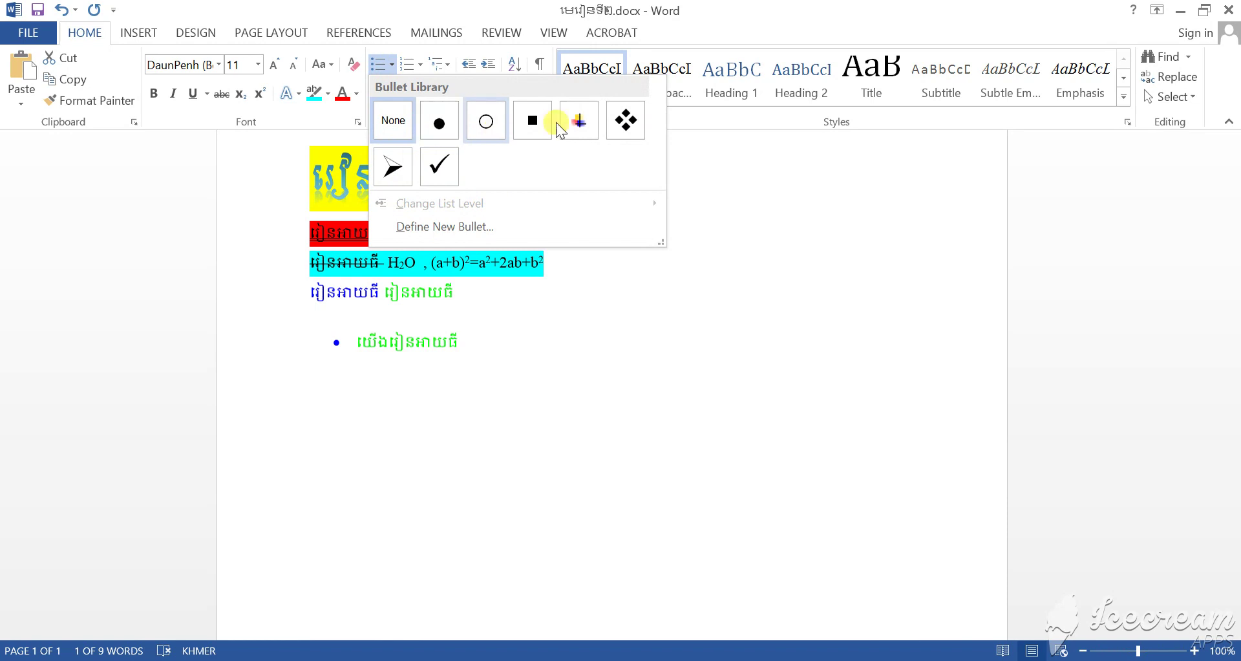
{"action": "left_click", "coordinate": [433, 118]}
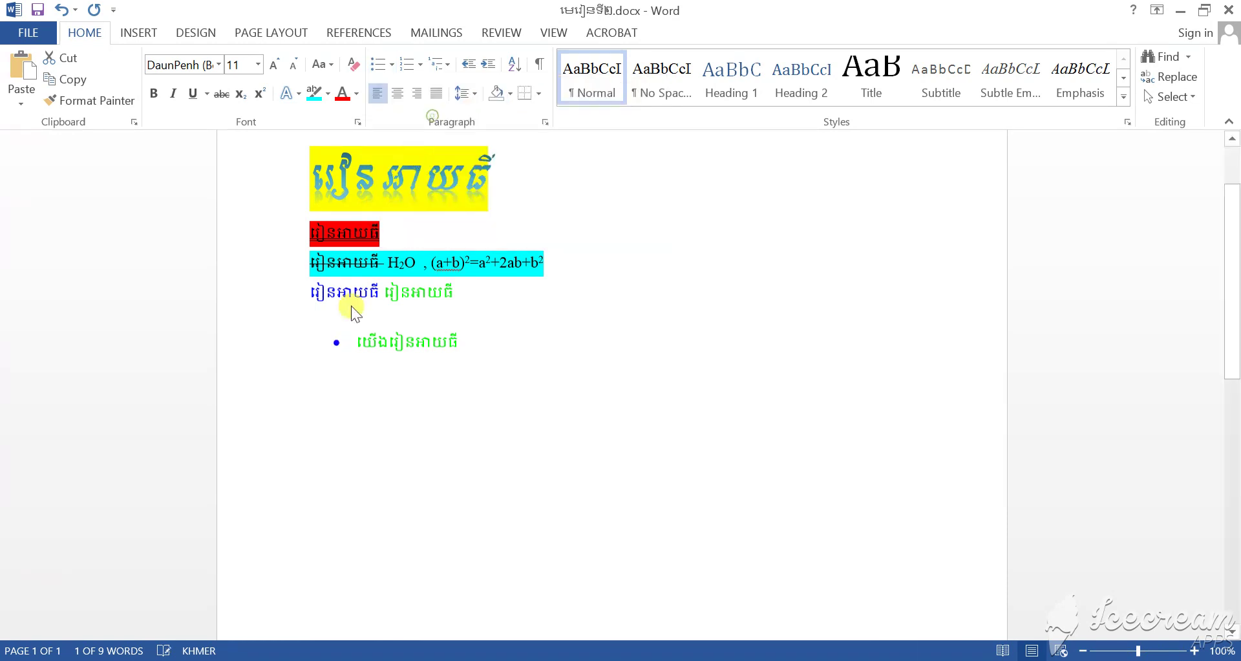
{"action": "left_click", "coordinate": [477, 337]}
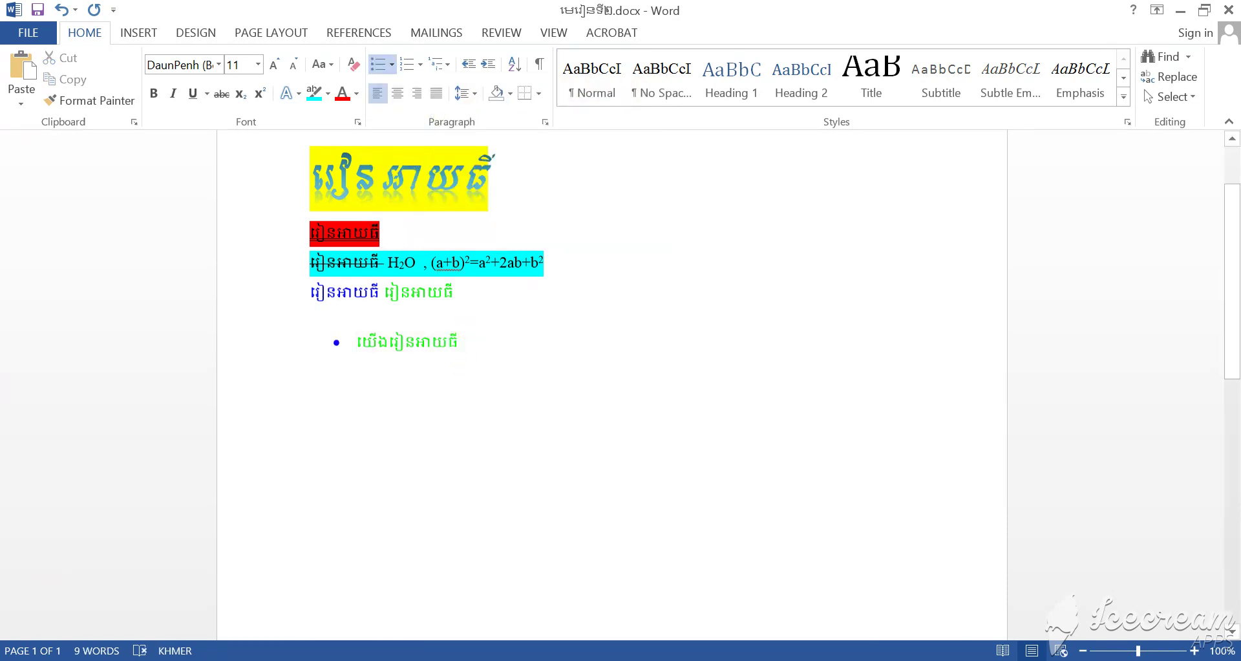
{"action": "key", "text": "Return"}
{"action": "type", "text": "រៀនអាយធី"}
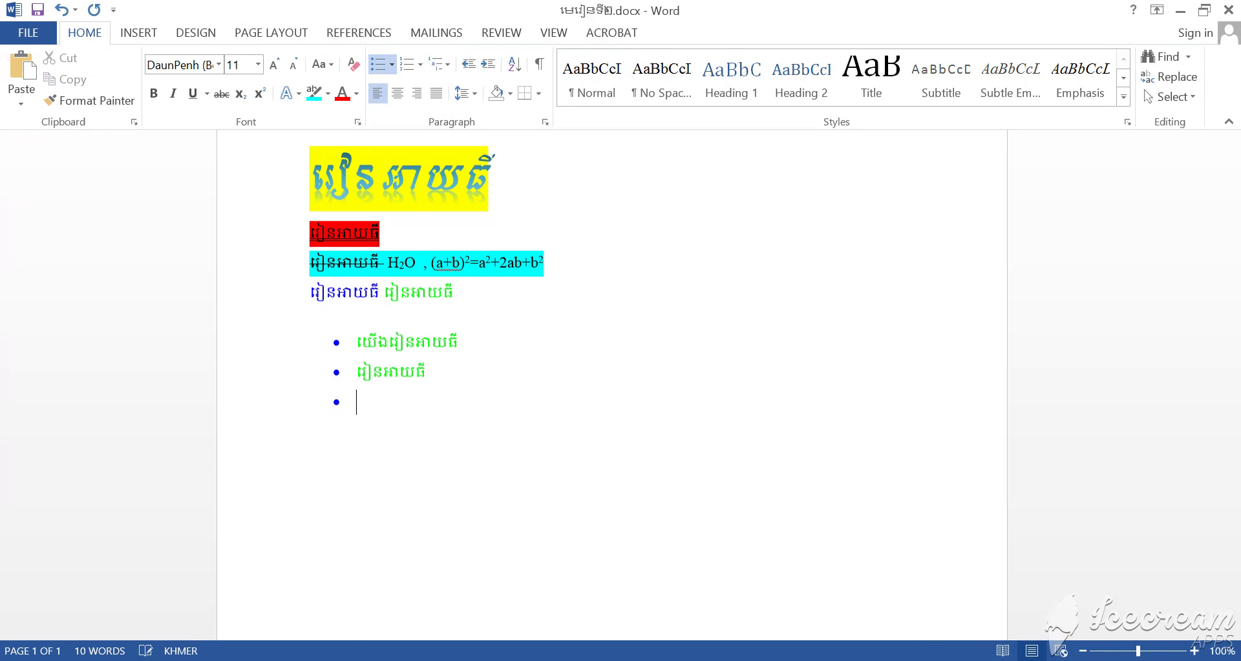
Change the list bullets to check marks and remove the empty third bullet.
{"action": "left_click", "coordinate": [391, 64]}
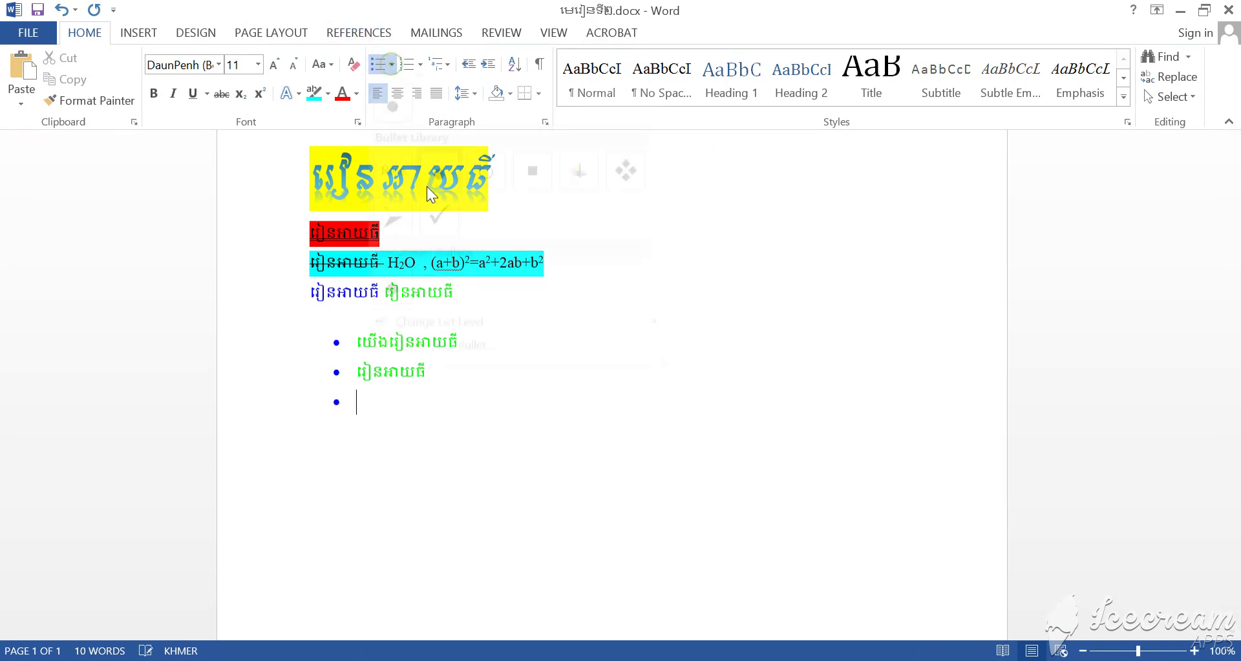
{"action": "left_click", "coordinate": [439, 246]}
{"action": "left_click", "coordinate": [357, 384]}
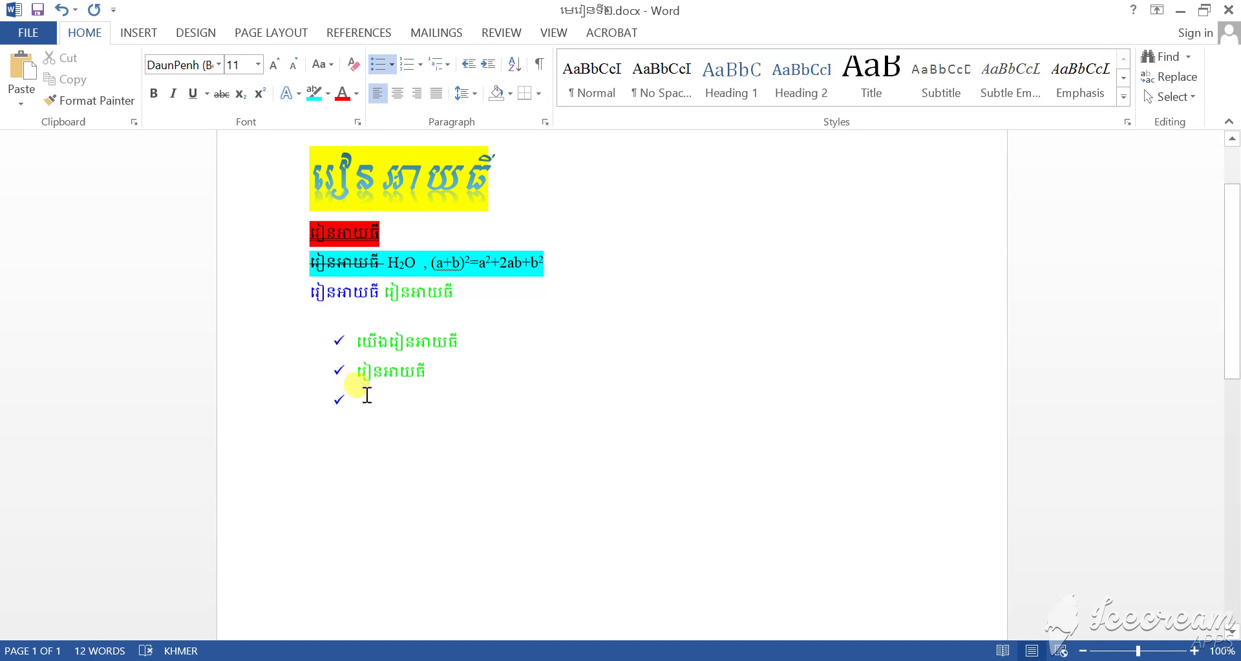
{"action": "type", "text": "ខ"}
{"action": "key", "text": "BackSpace"}
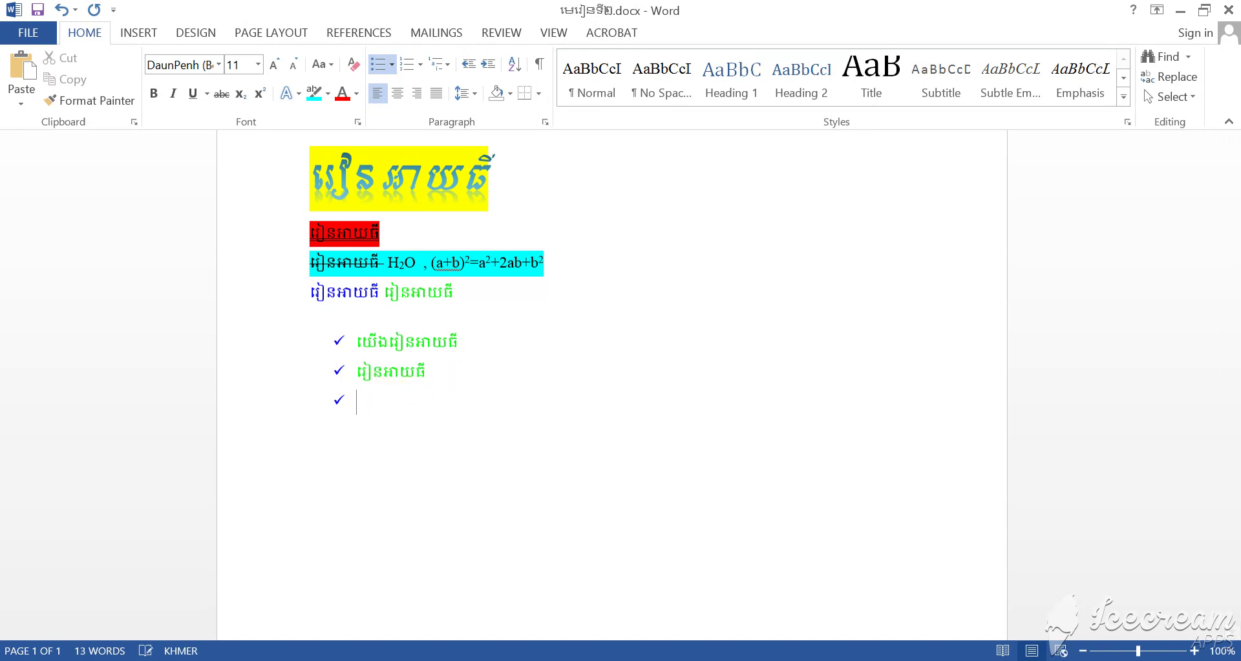
{"action": "left_click", "coordinate": [376, 64]}
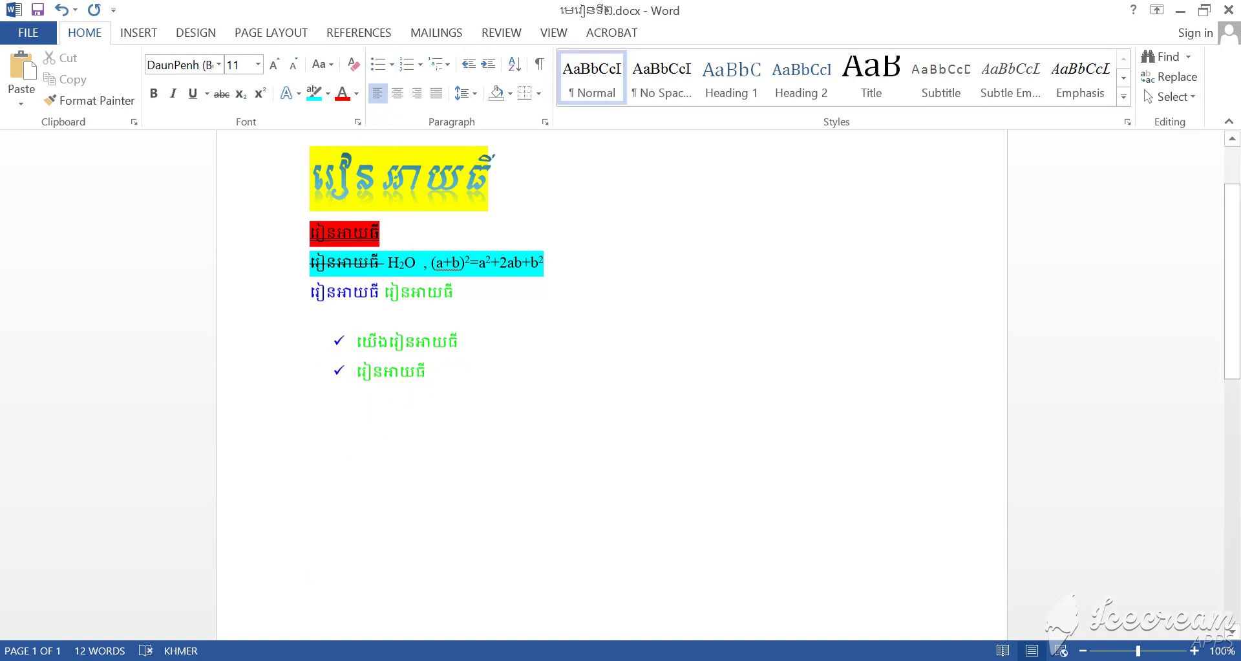
Type លេខរៀង on the empty line, make it a numbered item, and continue the list.
{"action": "left_click", "coordinate": [410, 413]}
{"action": "type", "text": "ក"}
{"action": "key", "text": "BackSpace"}
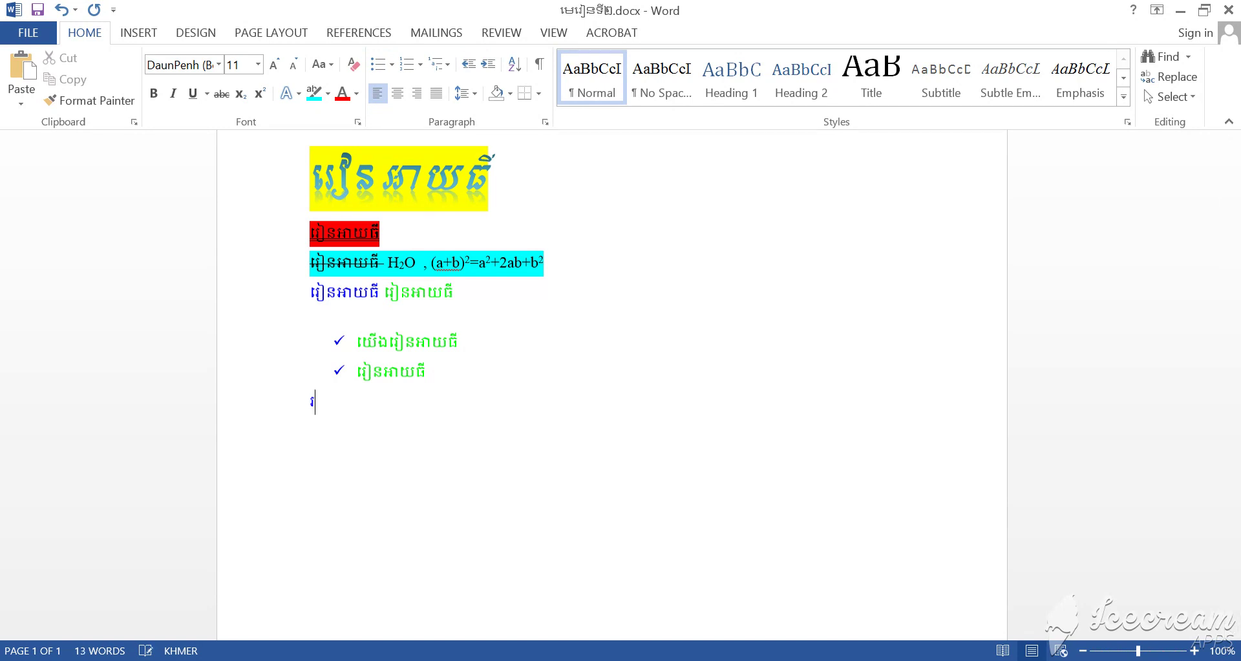
{"action": "type", "text": "ៀង"}
{"action": "left_click", "coordinate": [414, 64]}
{"action": "key", "text": "Return"}
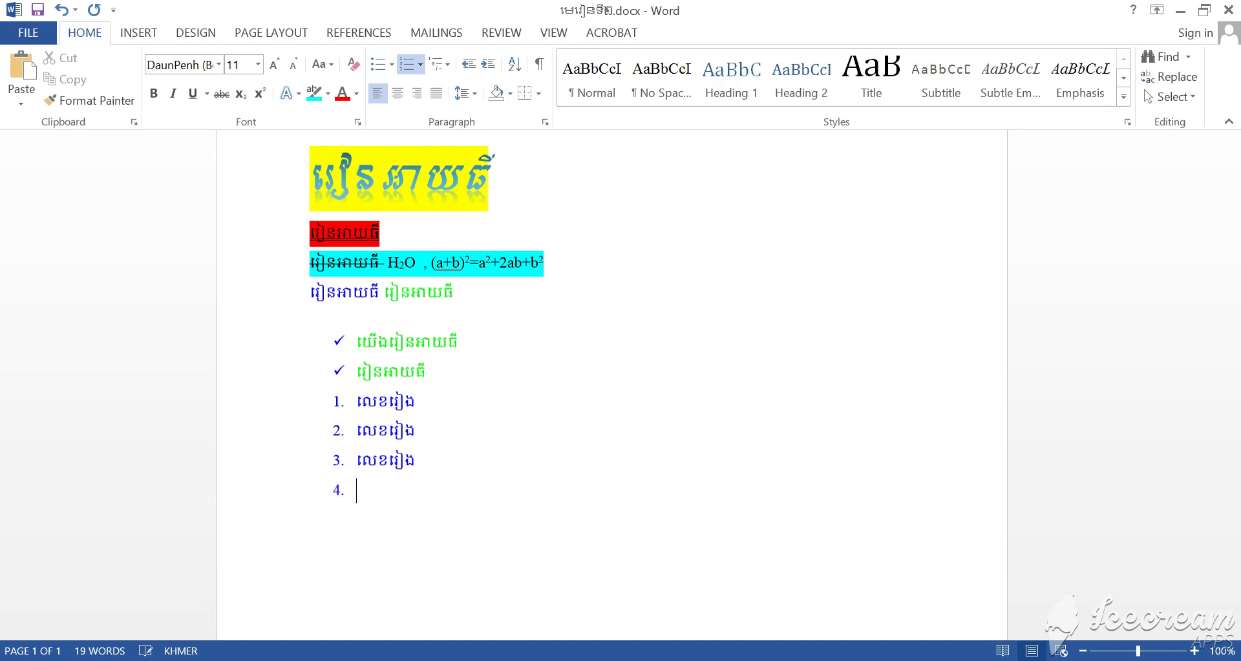
Turn off plain numbering and apply the Current List multilevel style to the line.
{"action": "left_click", "coordinate": [404, 65]}
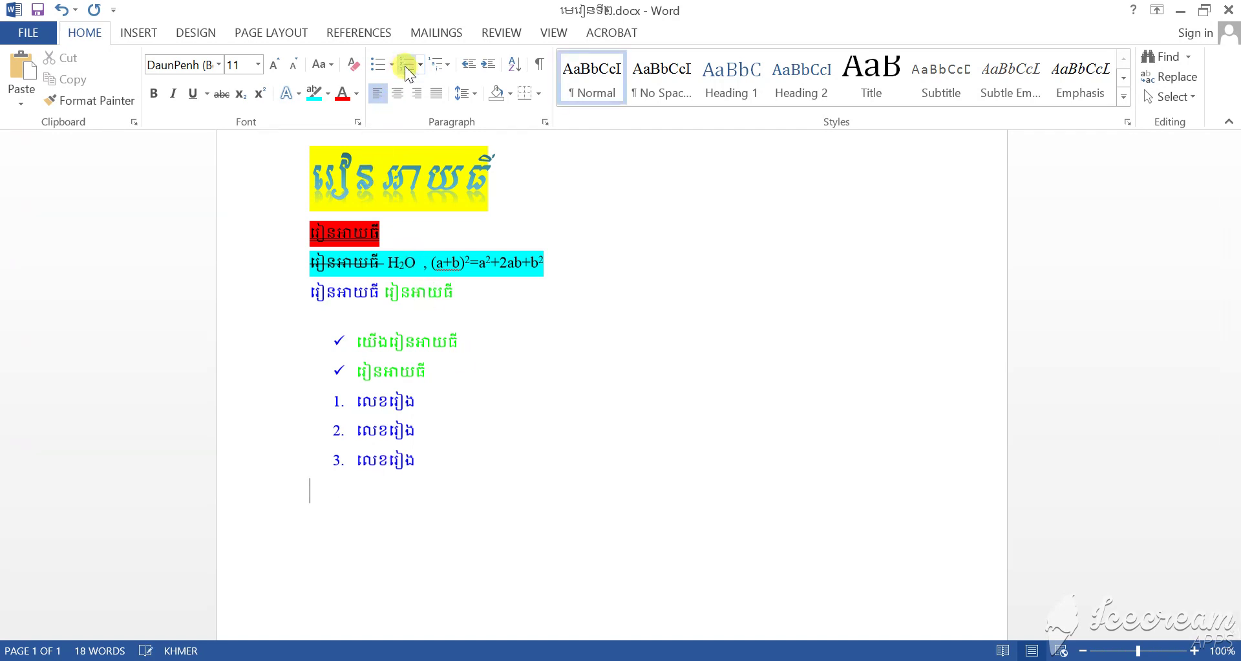
{"action": "left_click", "coordinate": [448, 64]}
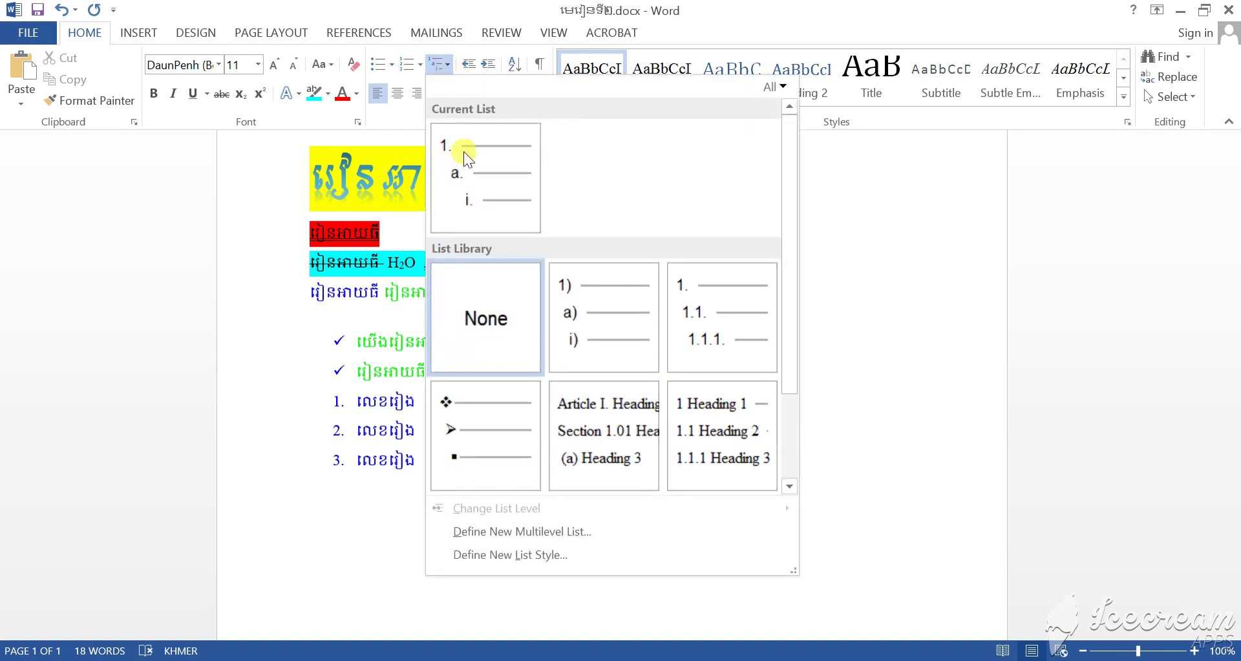
{"action": "mouse_move", "coordinate": [526, 238]}
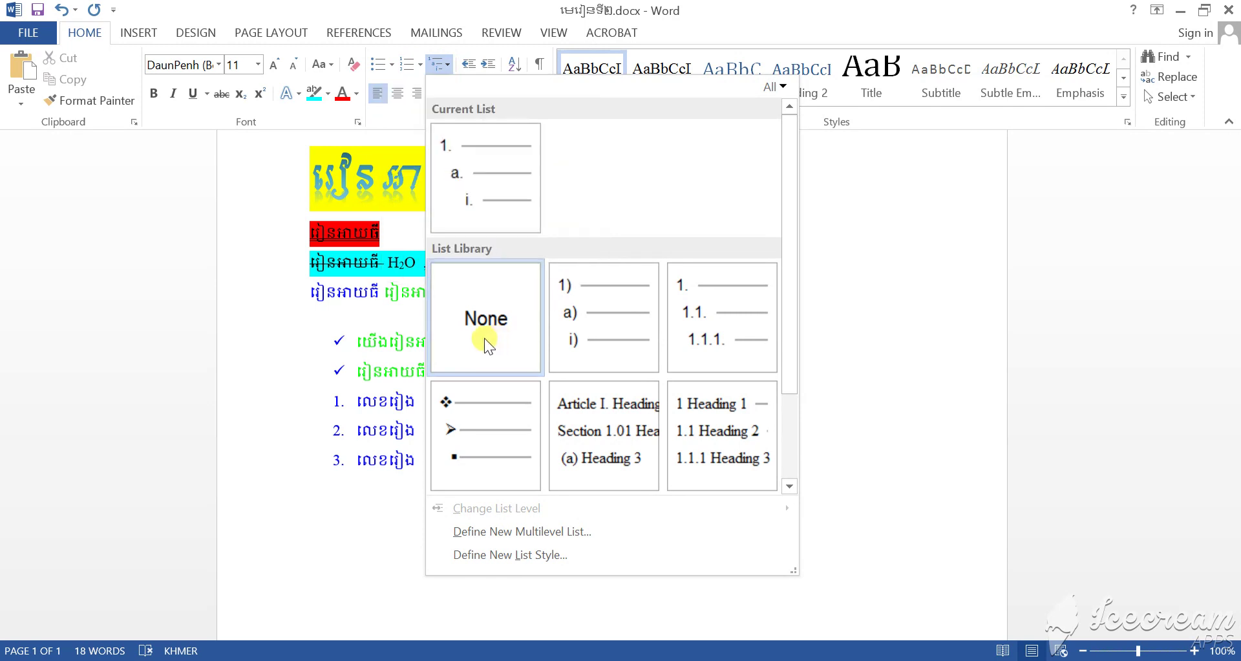
{"action": "mouse_move", "coordinate": [604, 379]}
{"action": "mouse_move", "coordinate": [492, 184]}
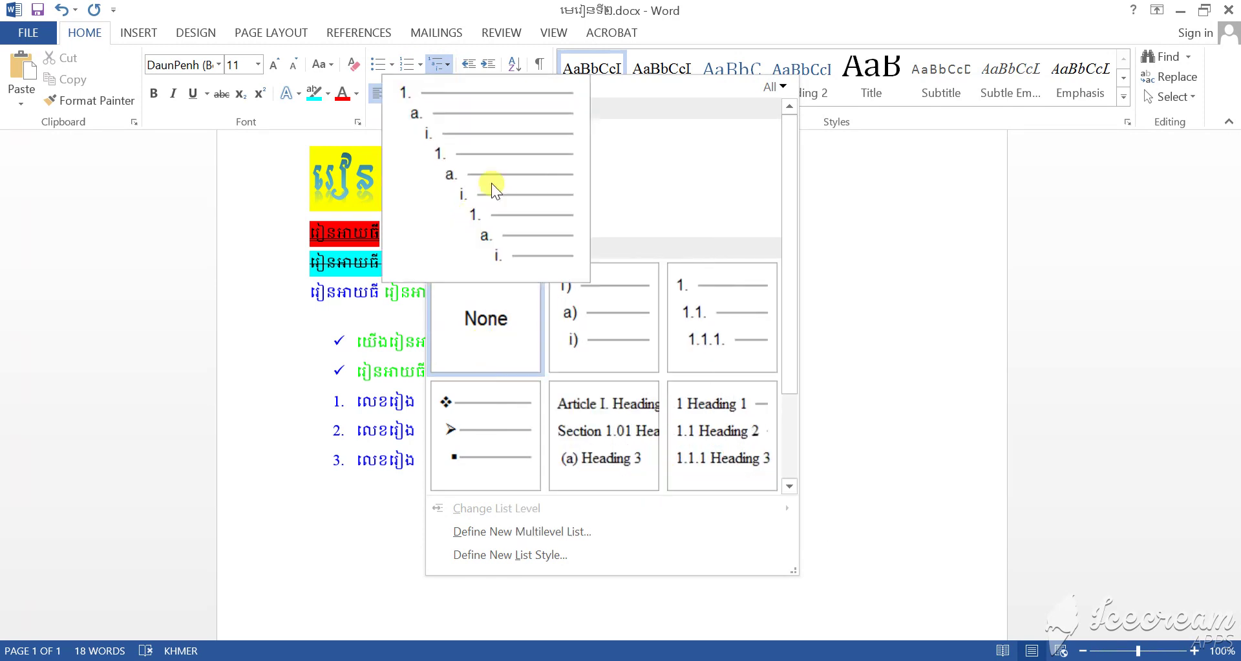
{"action": "left_click", "coordinate": [491, 163]}
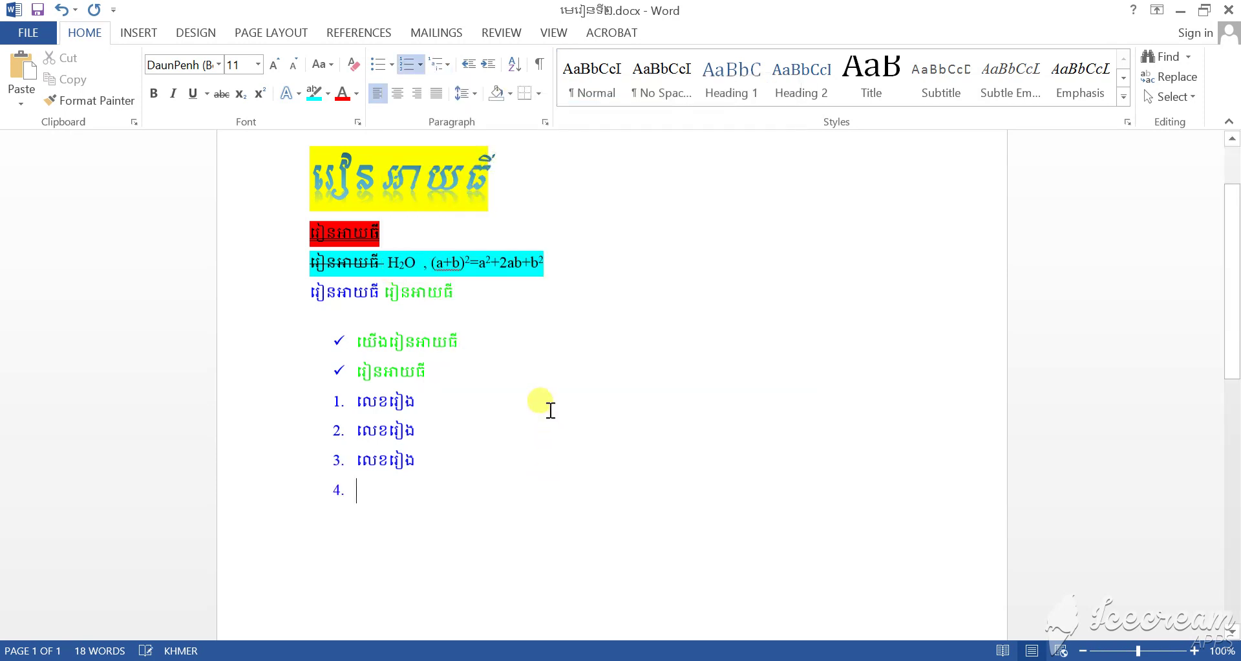
Type លេខរៀង as item 4, add indented sub-items a. and b., then end numbering.
{"action": "type", "text": "សរសេរ"}
{"action": "key", "text": "BackSpace"}
{"action": "key", "text": "BackSpace"}
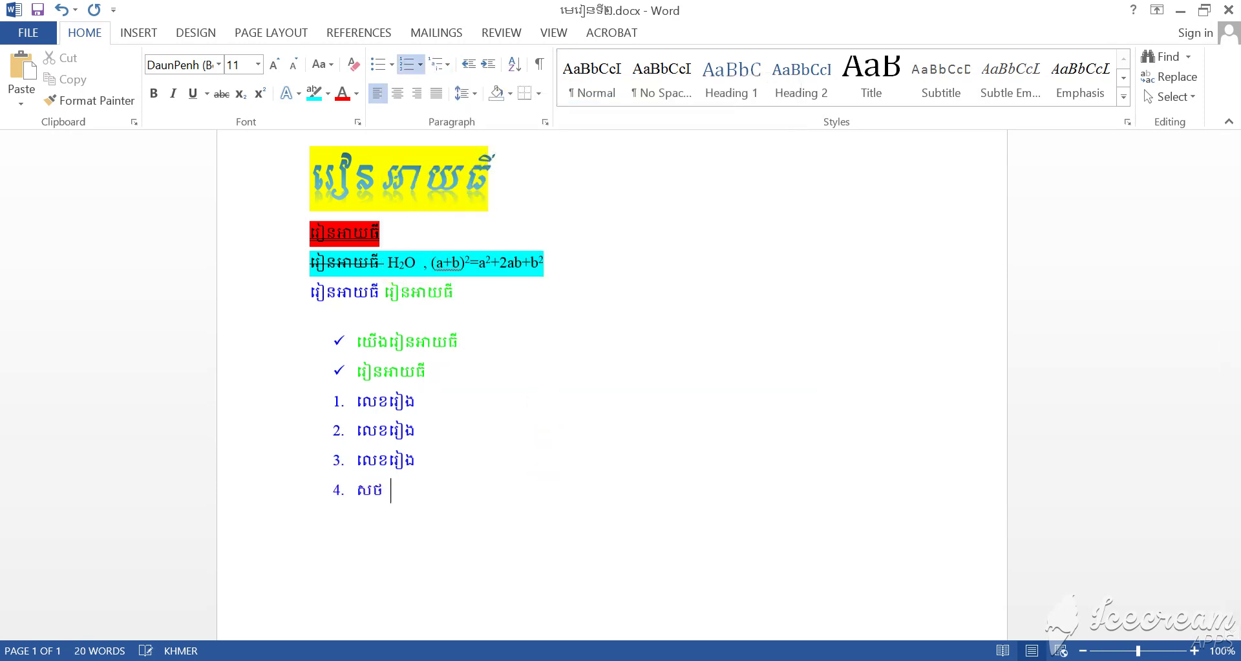
{"action": "key", "text": "BackSpace"}
{"action": "key", "text": "BackSpace"}
{"action": "key", "text": "BackSpace"}
{"action": "type", "text": "លេខរ"}
{"action": "type", "text": "ៀង"}
{"action": "key", "text": "Tab"}
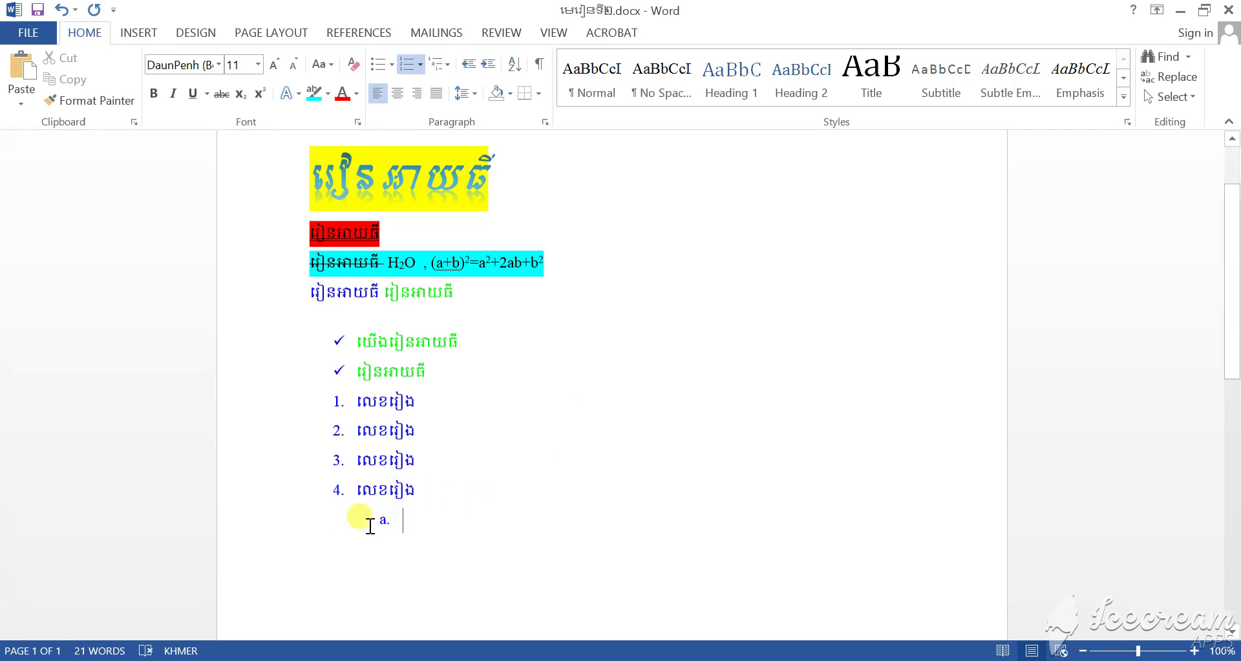
{"action": "type", "text": "លេខ"}
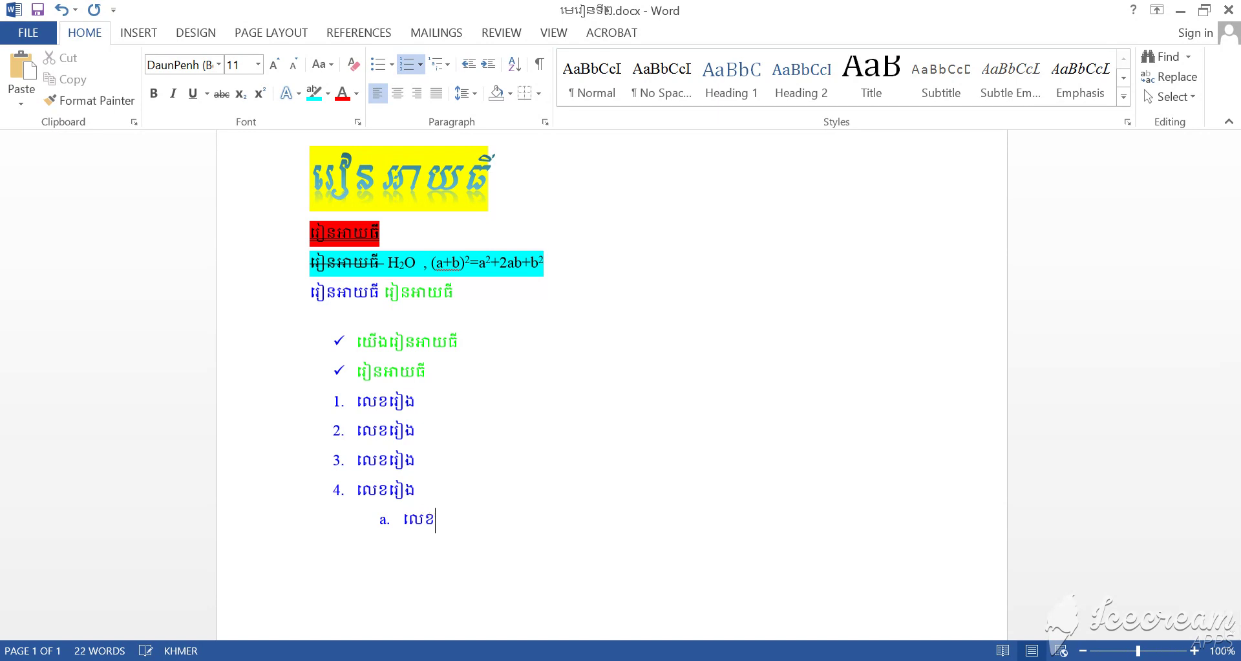
{"action": "type", "text": "រៀ"}
{"action": "type", "text": "ង"}
{"action": "key", "text": "Return"}
{"action": "type", "text": "រៀ"}
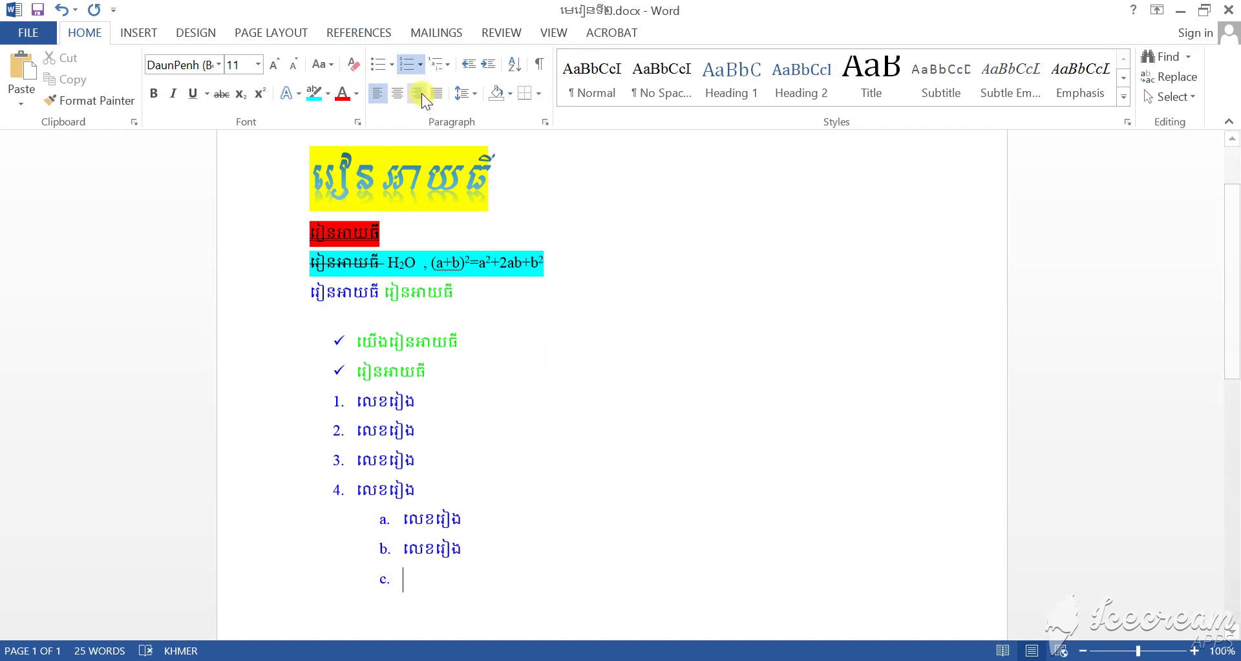
{"action": "left_click", "coordinate": [409, 67]}
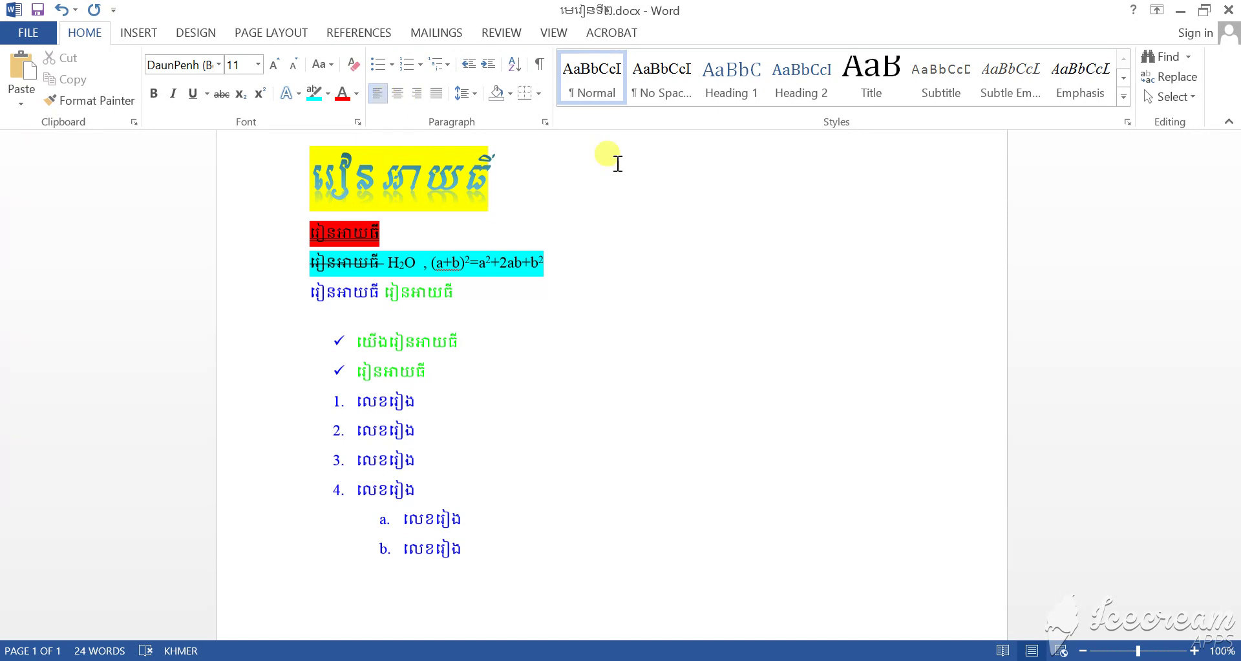
Type the Khmer sentence លើលោកនេះមានអ្នកណាចង់ក្រ បើយើងទៅរៀន on the plain line below sub-item b, fixing the vowels.
{"action": "type", "text": "ល"}
{"action": "type", "text": "ល"}
{"action": "type", "text": "ើលោក"}
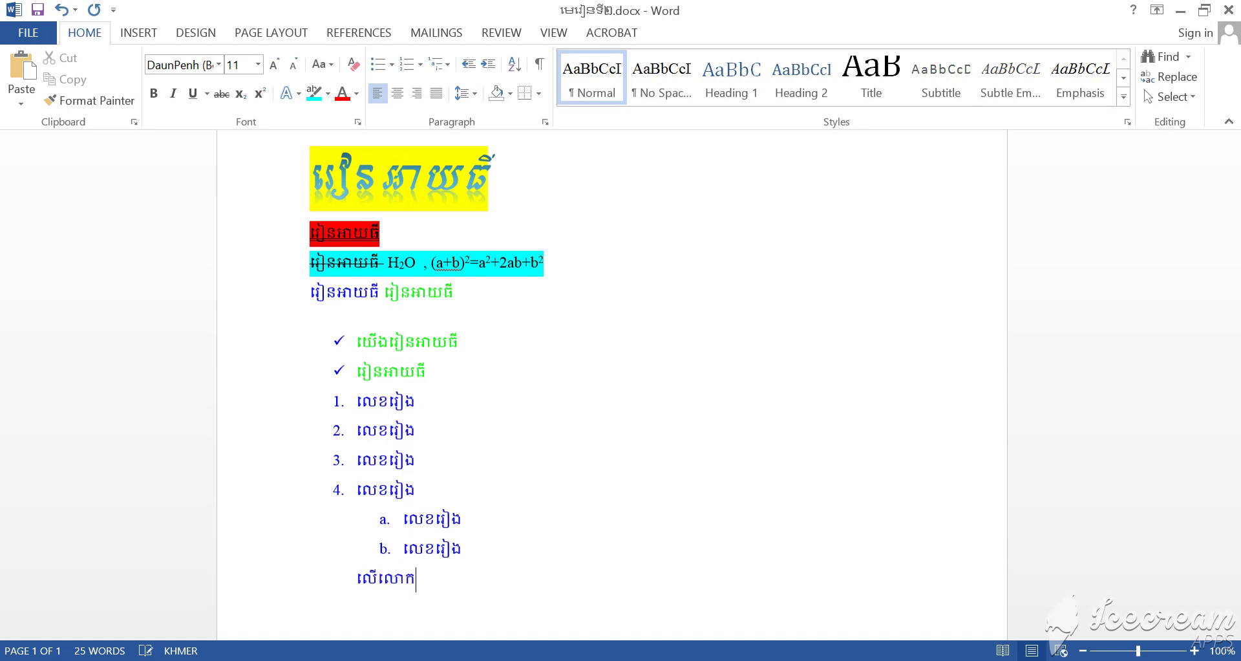
{"action": "type", "text": "នេះមានអ្ន"}
{"action": "type", "text": "កណាចង់ក្រ ប"}
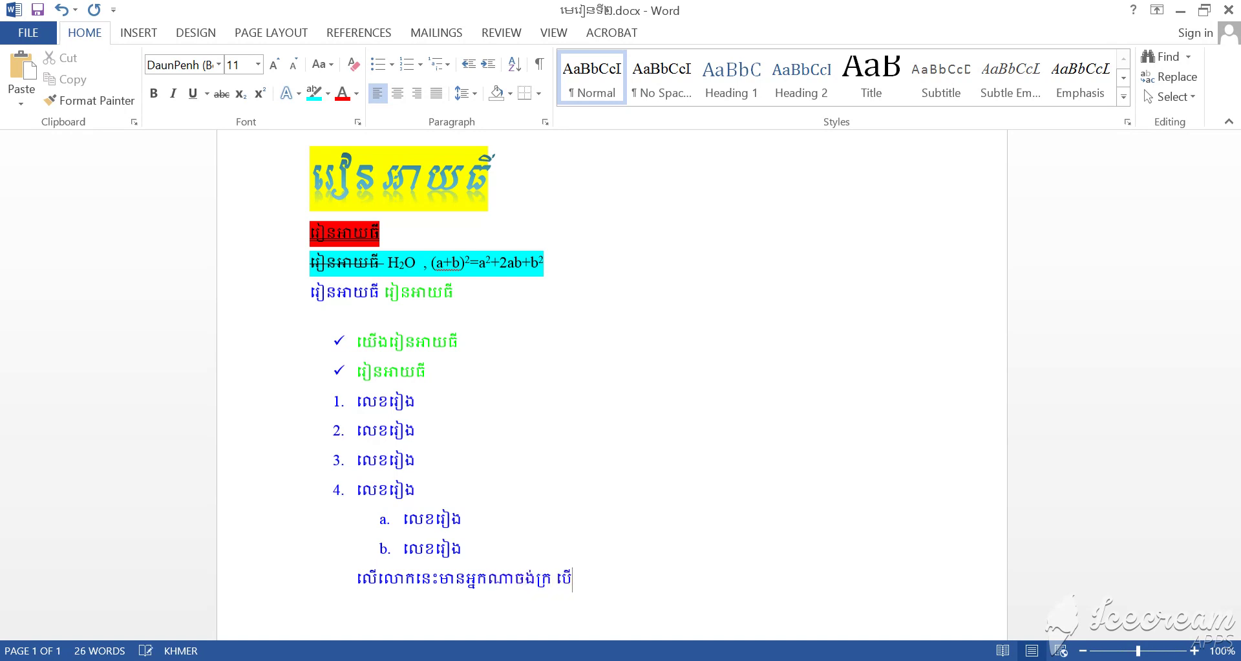
{"action": "type", "text": "ើង"}
{"action": "type", "text": "ទៀ"}
{"action": "key", "text": "BackSpace"}
{"action": "type", "text": "ៅ"}
{"action": "key", "text": "BackSpace"}
{"action": "type", "text": "ៅរ"}
{"action": "type", "text": "ៀន"}
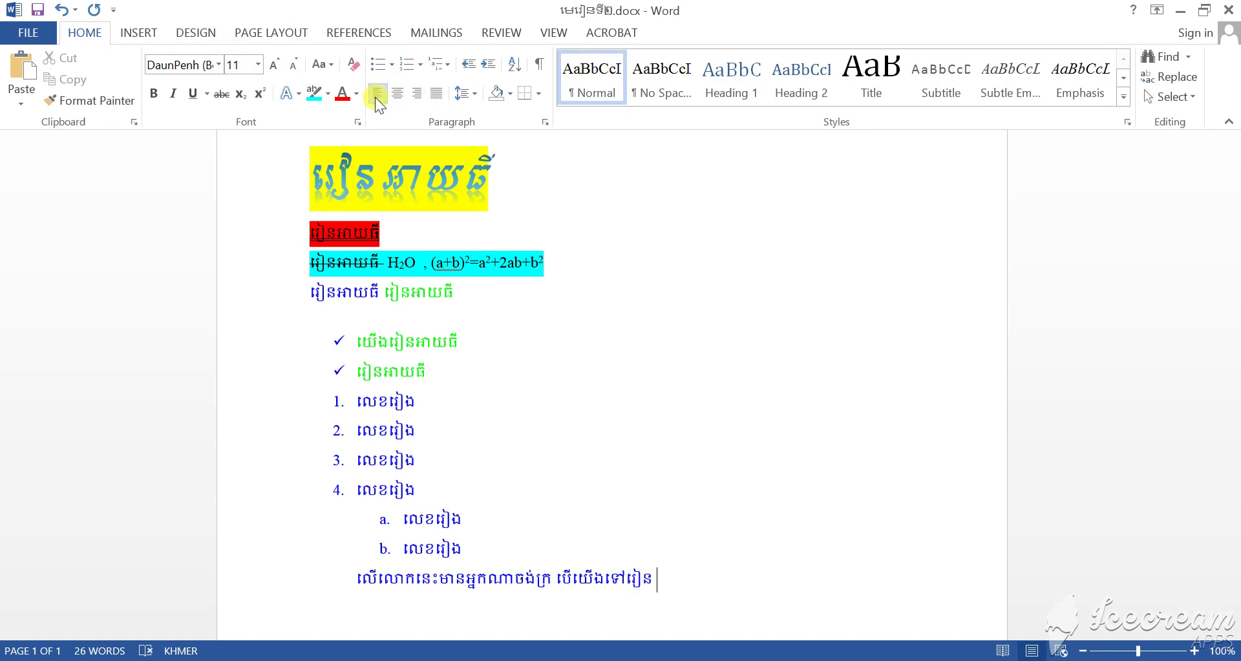
Compare right, left and center alignment on the Khmer sentence, leaving it centered.
{"action": "left_click", "coordinate": [417, 95]}
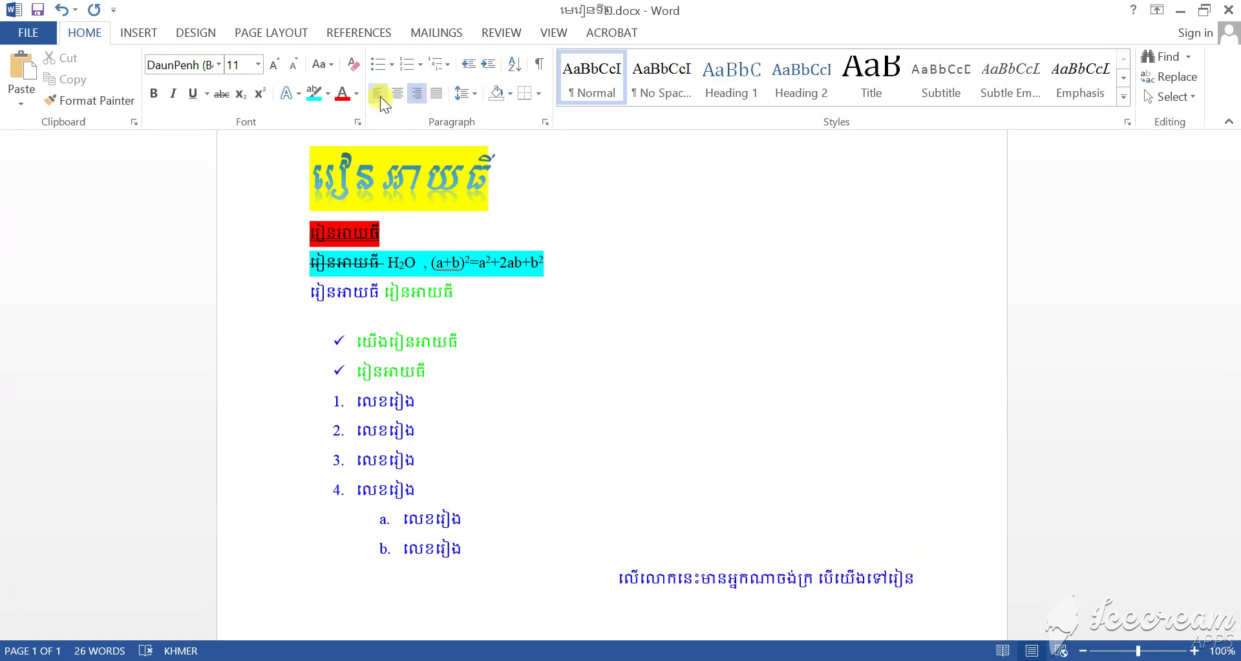
{"action": "left_click", "coordinate": [380, 95]}
{"action": "left_click", "coordinate": [395, 97]}
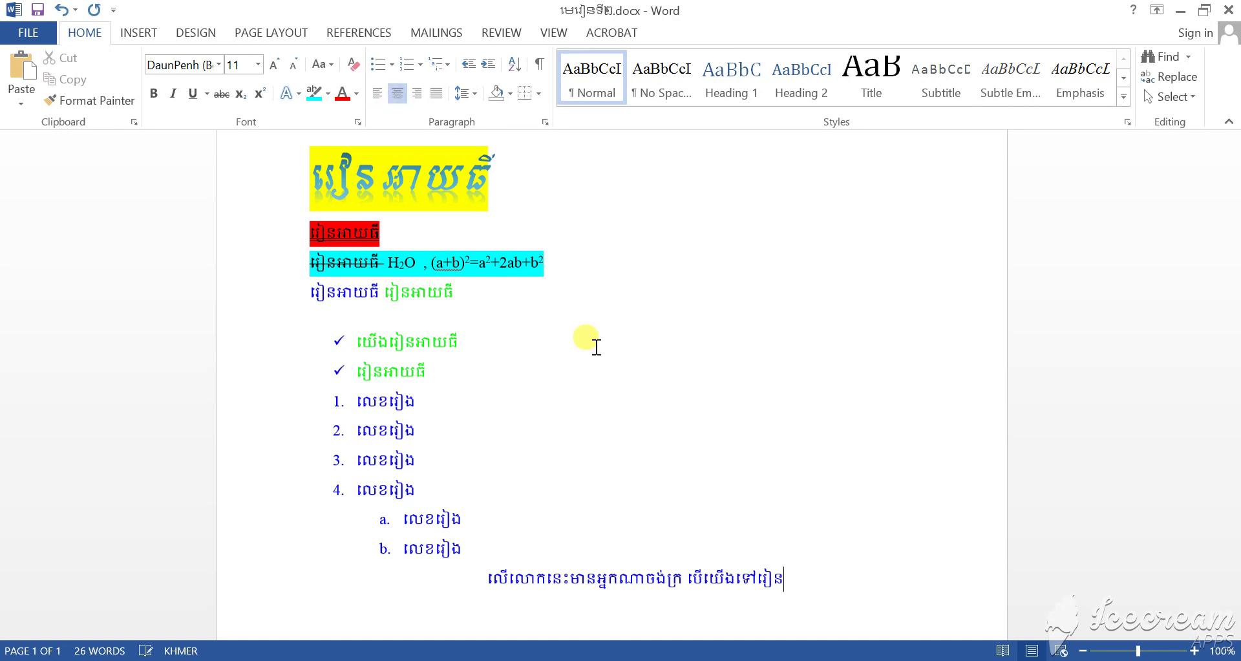
{"action": "left_click", "coordinate": [415, 96]}
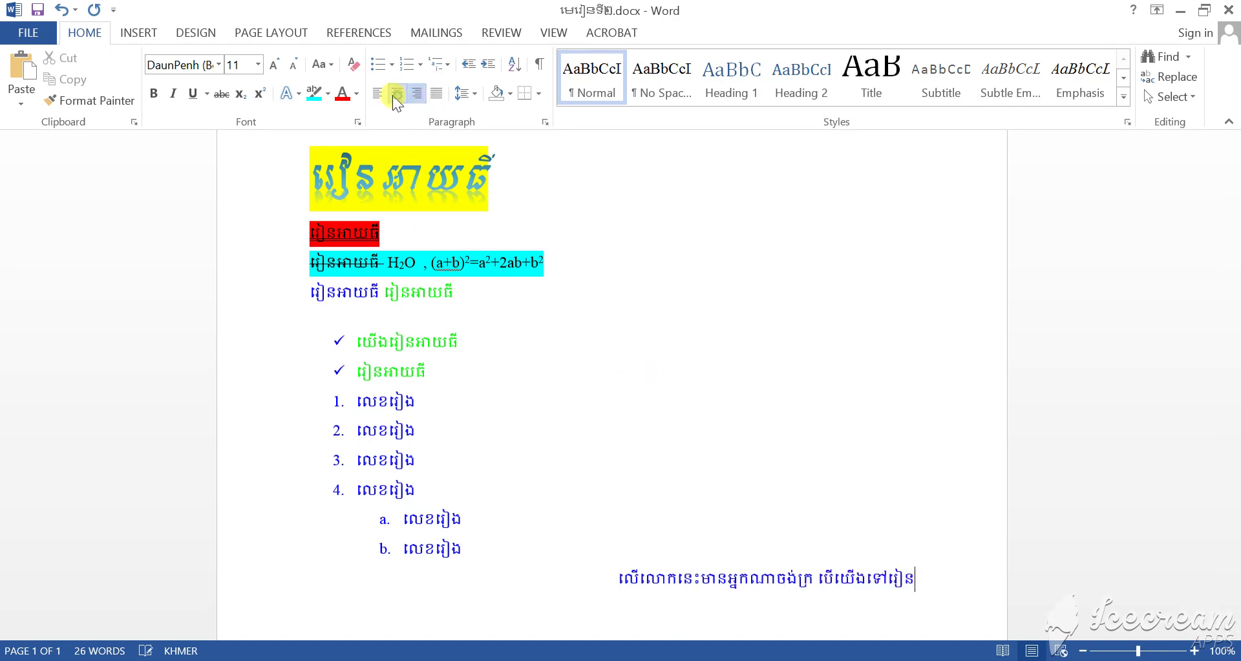
{"action": "left_click", "coordinate": [395, 95]}
{"action": "left_click", "coordinate": [377, 95]}
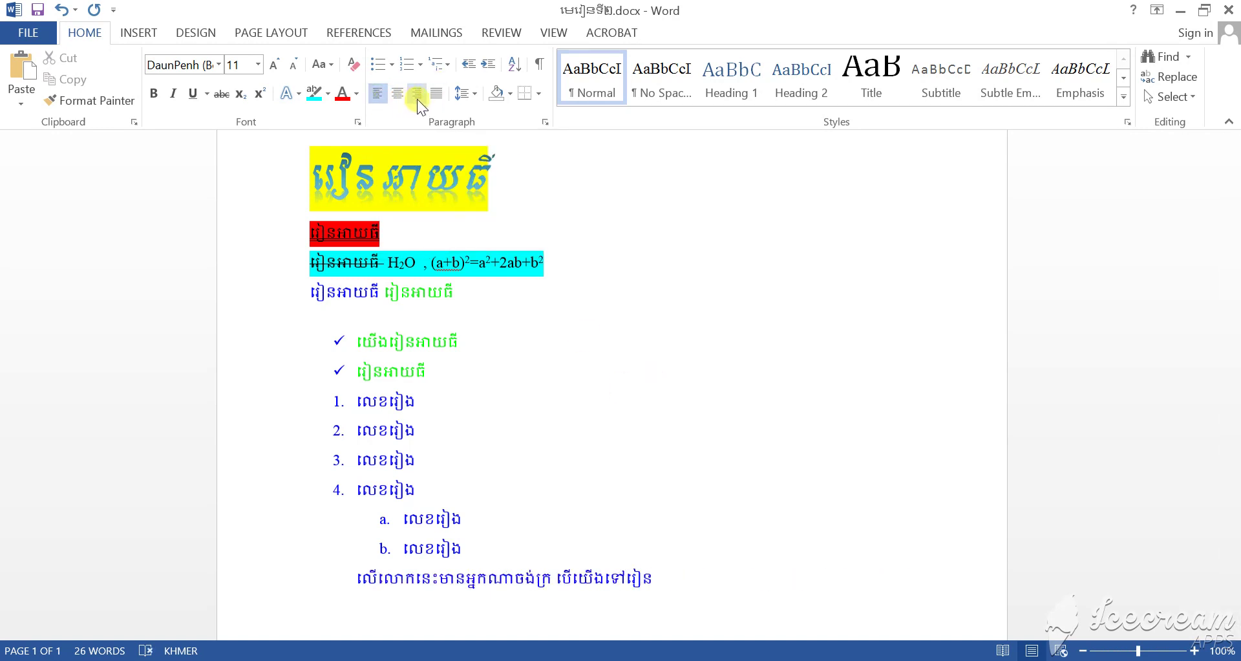
{"action": "left_click", "coordinate": [417, 96]}
{"action": "left_click", "coordinate": [395, 95]}
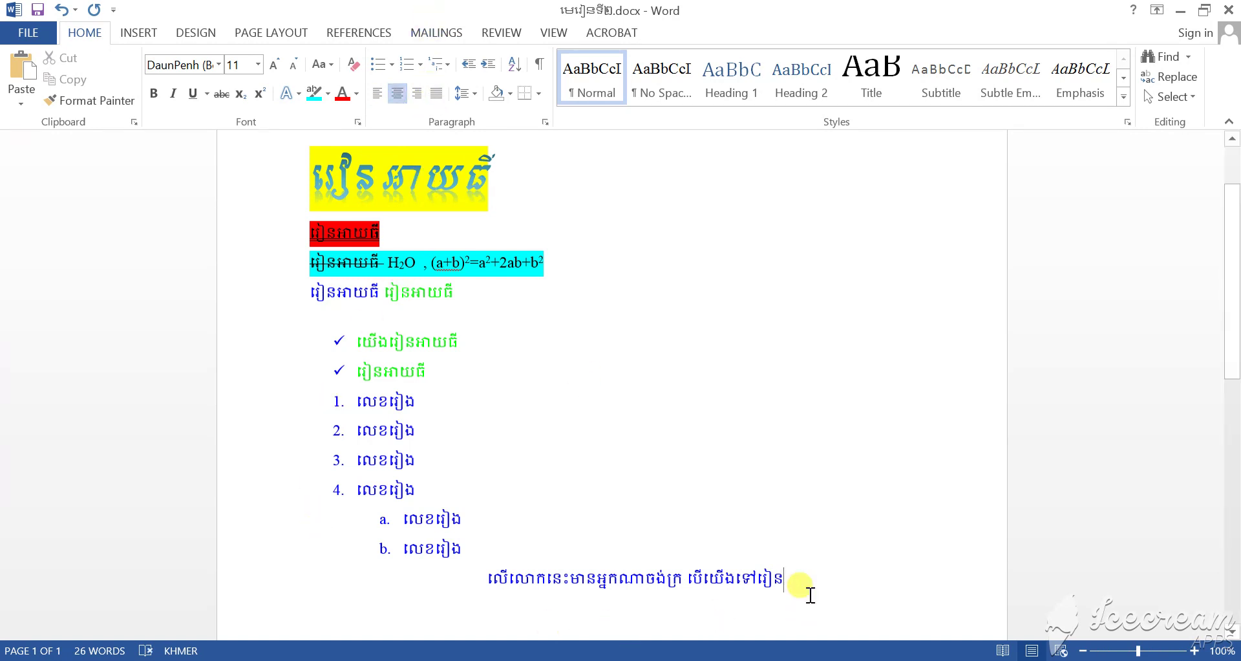
Duplicate the Khmer sentence so it appears twice within the same paragraph.
{"action": "left_click_drag", "start_coordinate": [797, 581], "coordinate": [534, 571]}
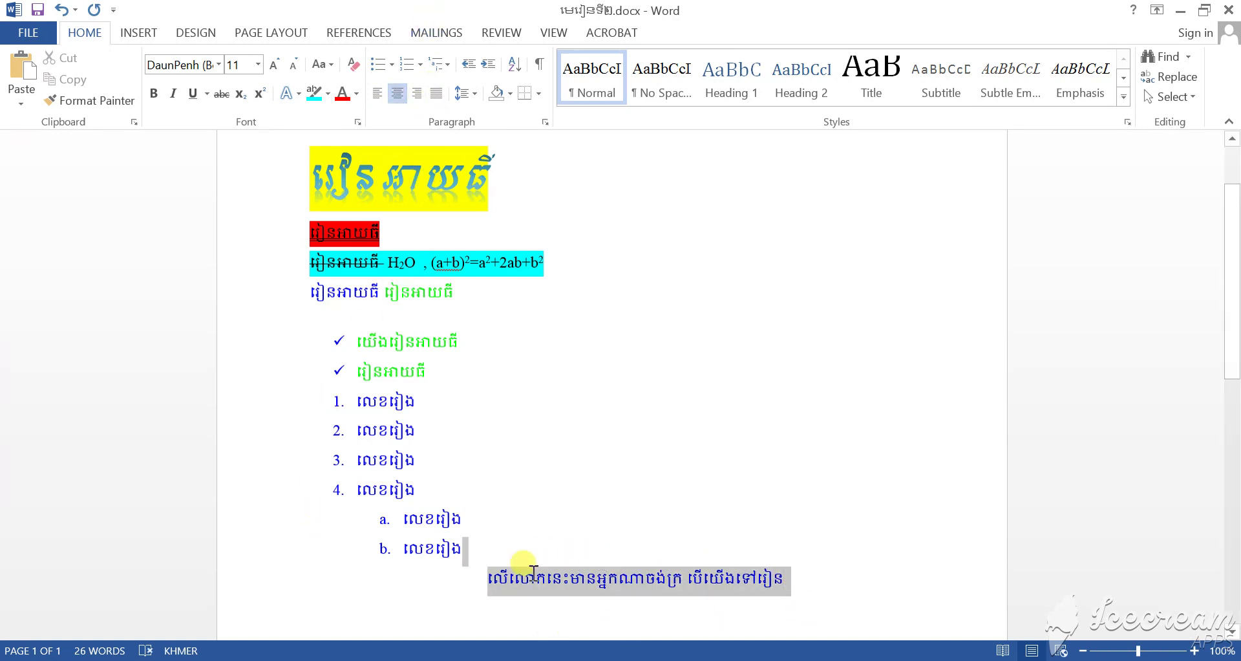
{"action": "left_click_drag", "start_coordinate": [791, 580], "coordinate": [532, 560]}
{"action": "key", "text": "ctrl+c"}
{"action": "left_click", "coordinate": [803, 575]}
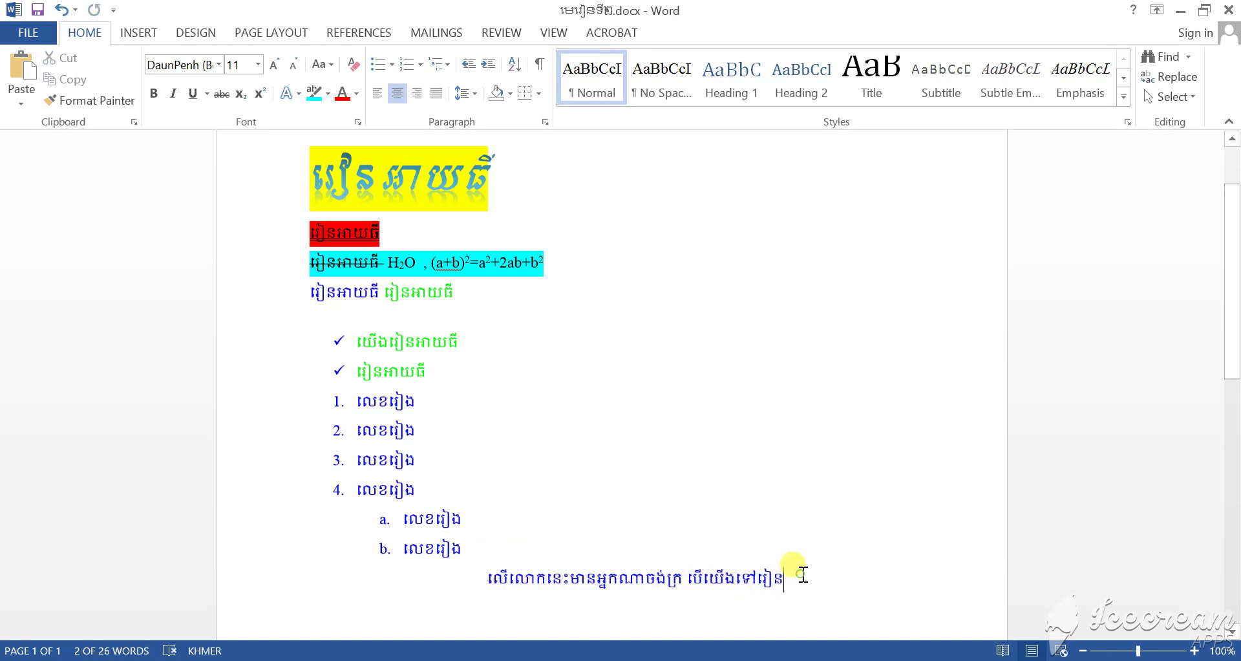
{"action": "key", "text": "ctrl+v"}
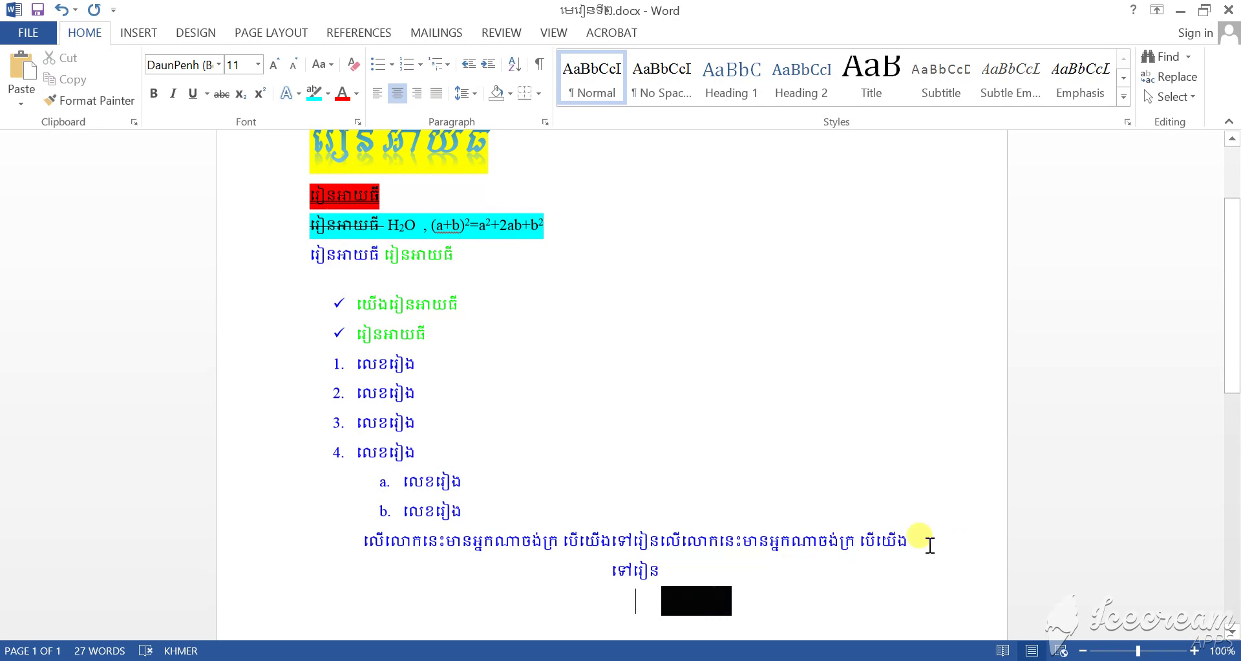
{"action": "key", "text": "BackSpace"}
Justify the two-line Khmer paragraph across the page.
{"action": "left_click", "coordinate": [437, 93]}
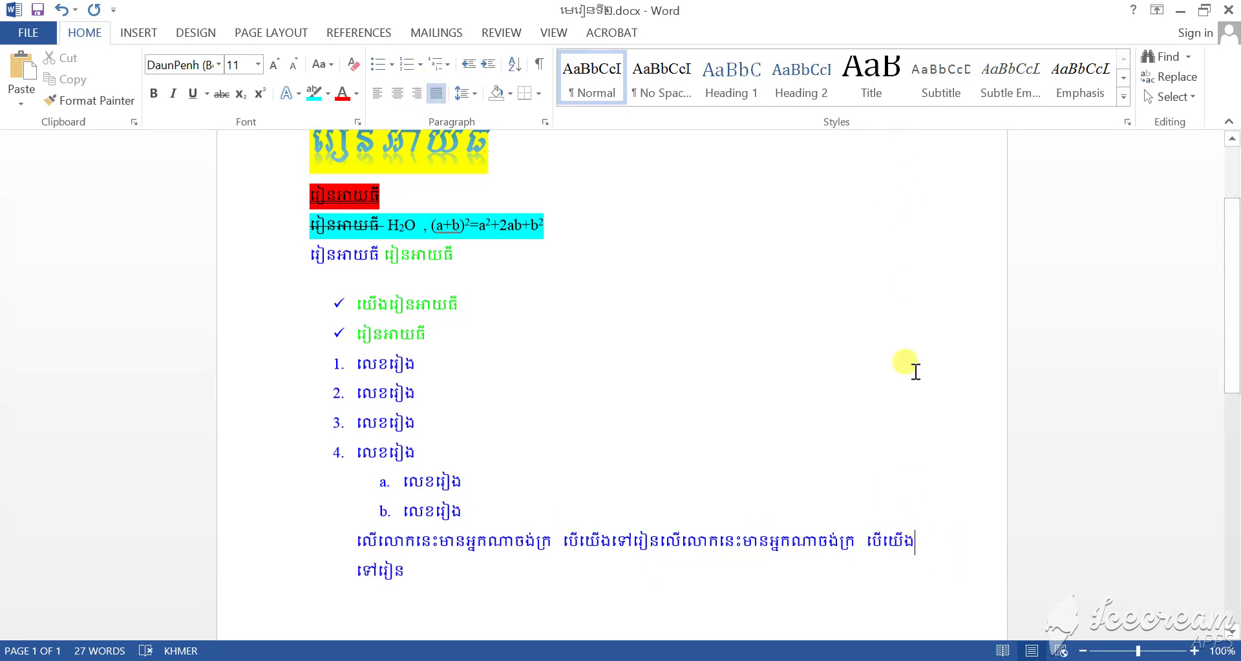
{"action": "left_click", "coordinate": [341, 535]}
{"action": "left_click_drag", "start_coordinate": [357, 540], "coordinate": [914, 539]}
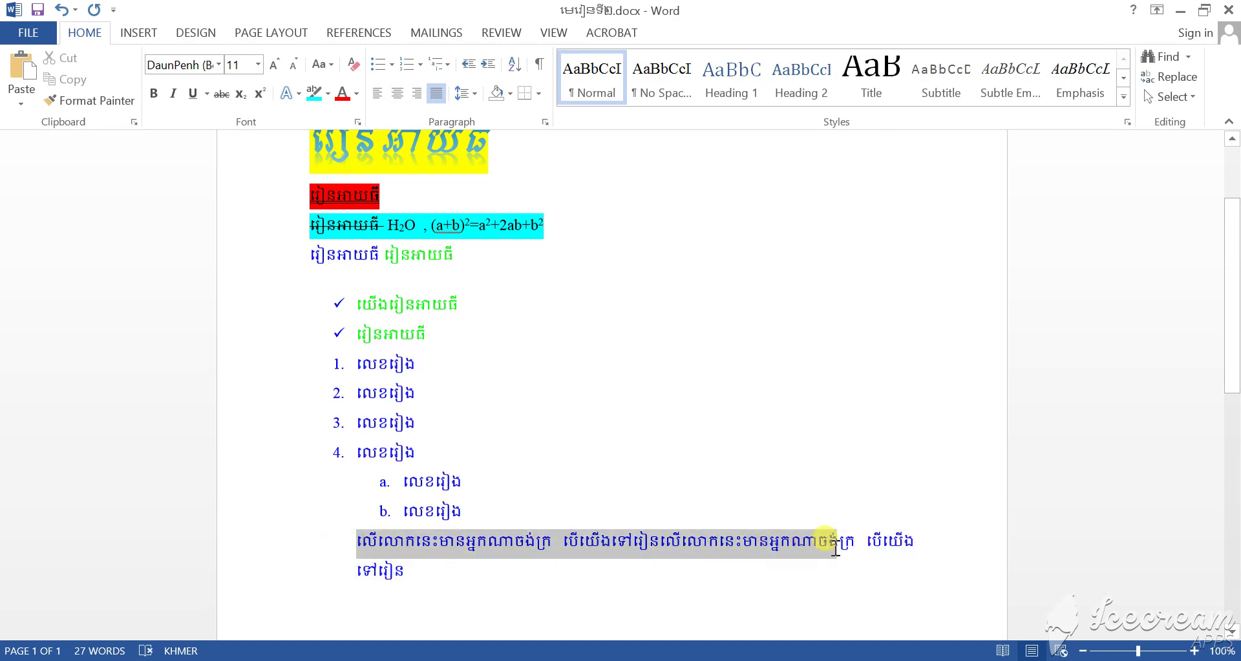
{"action": "left_click", "coordinate": [798, 404]}
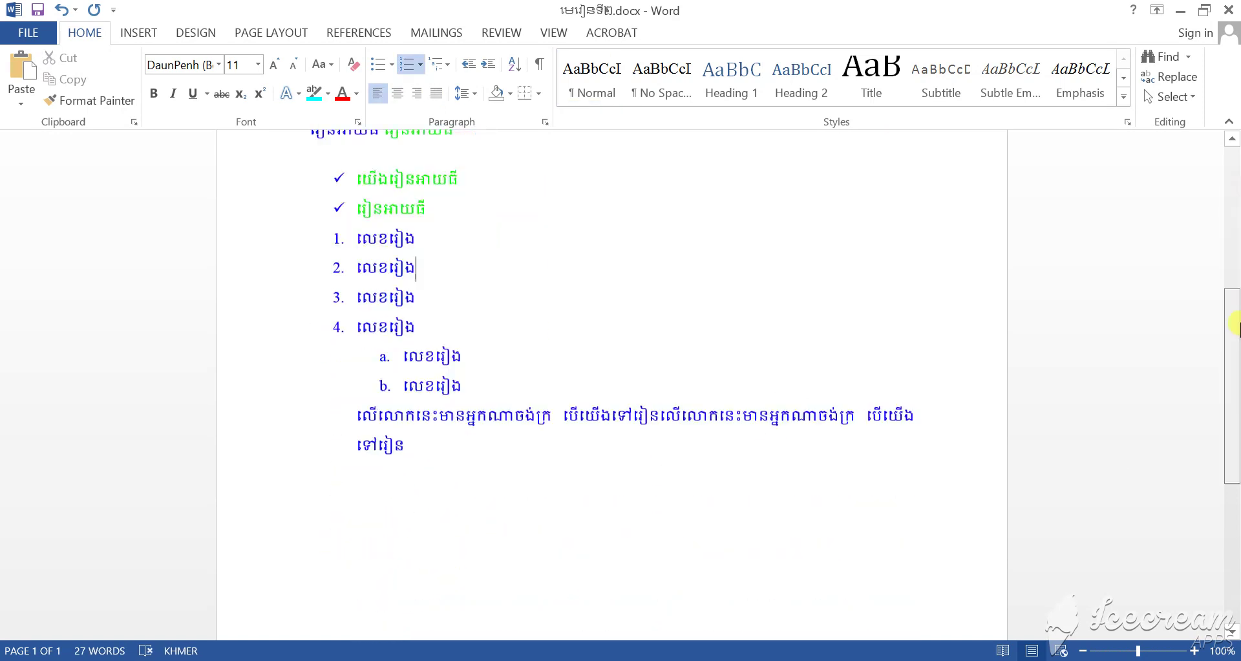